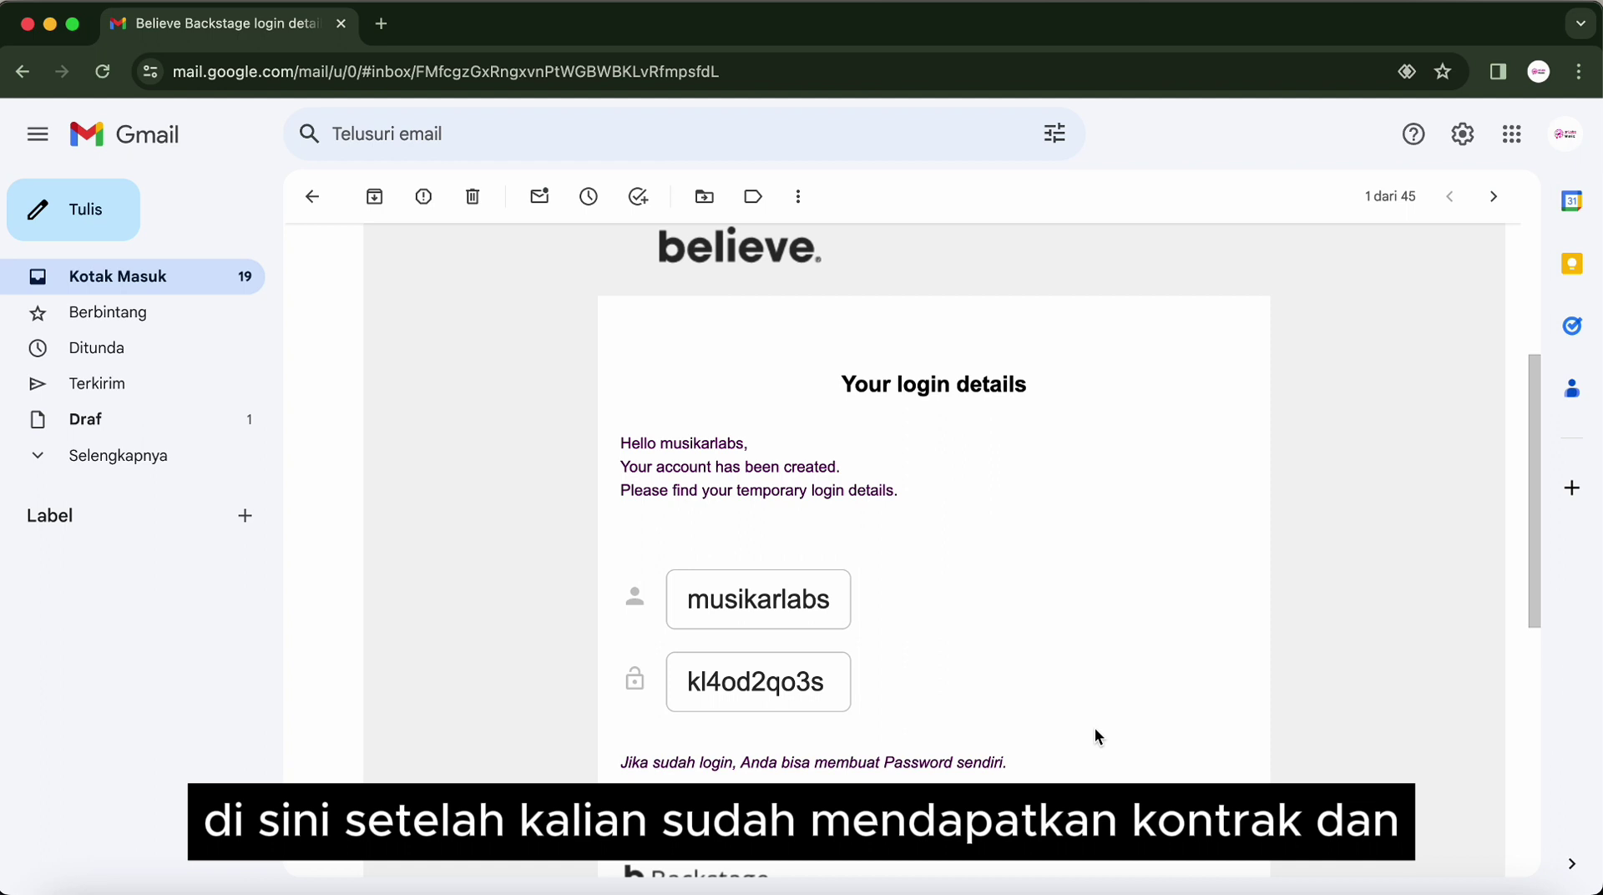
Review the temporary username and password given in the Believe login details email.
scroll(1095, 734, "up", 1)
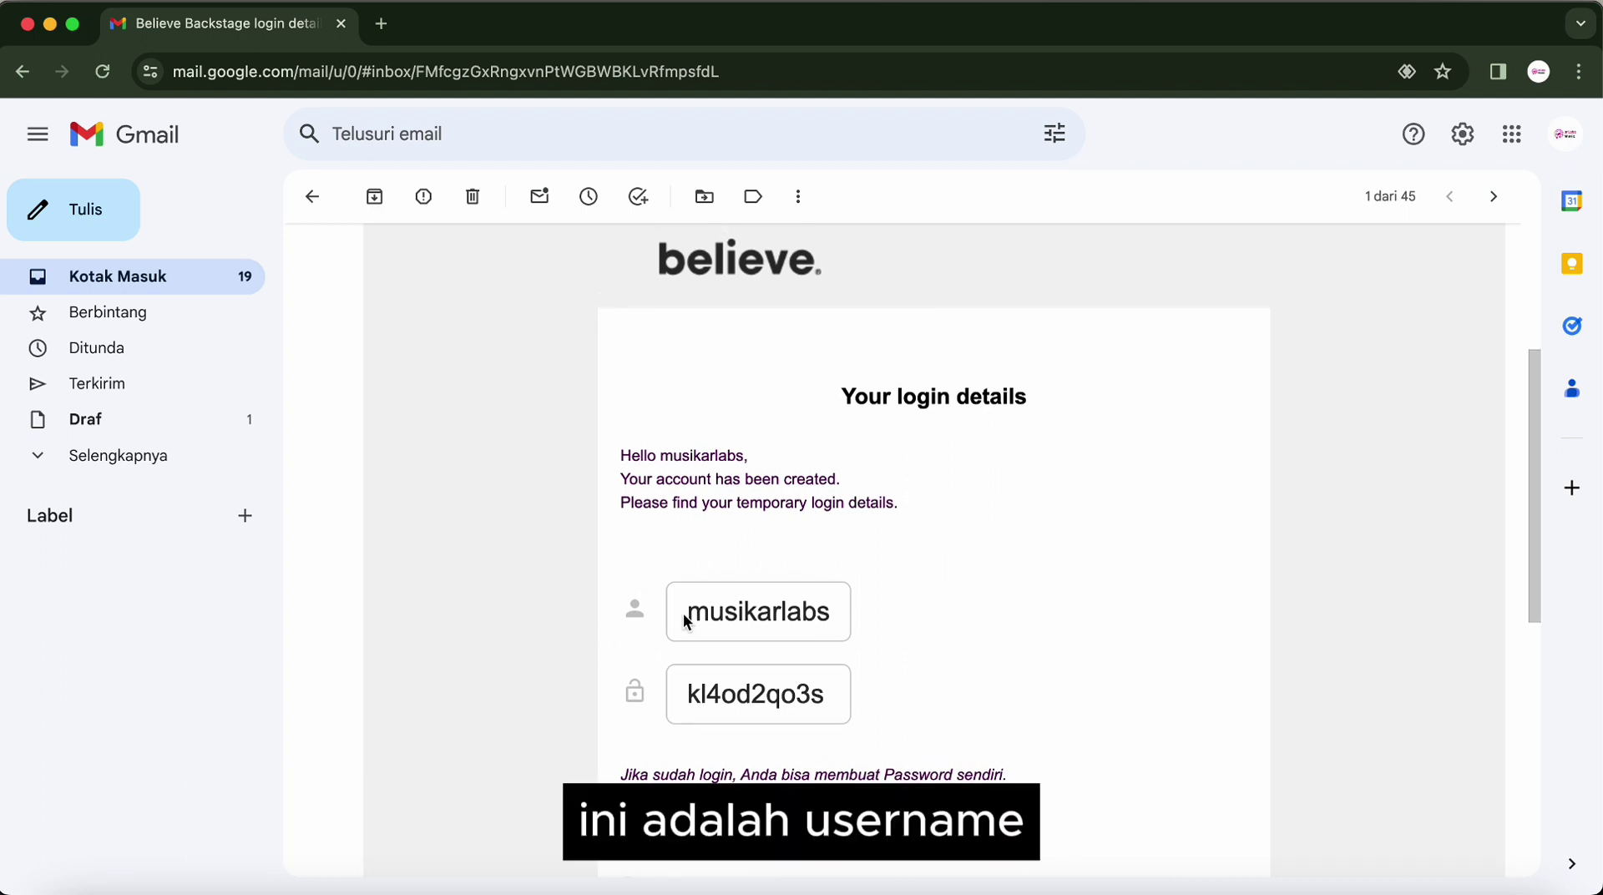
left_click_drag(687, 619, 863, 630)
left_click_drag(850, 694, 655, 694)
scroll(863, 484, "up", 2)
scroll(862, 484, "down", 1)
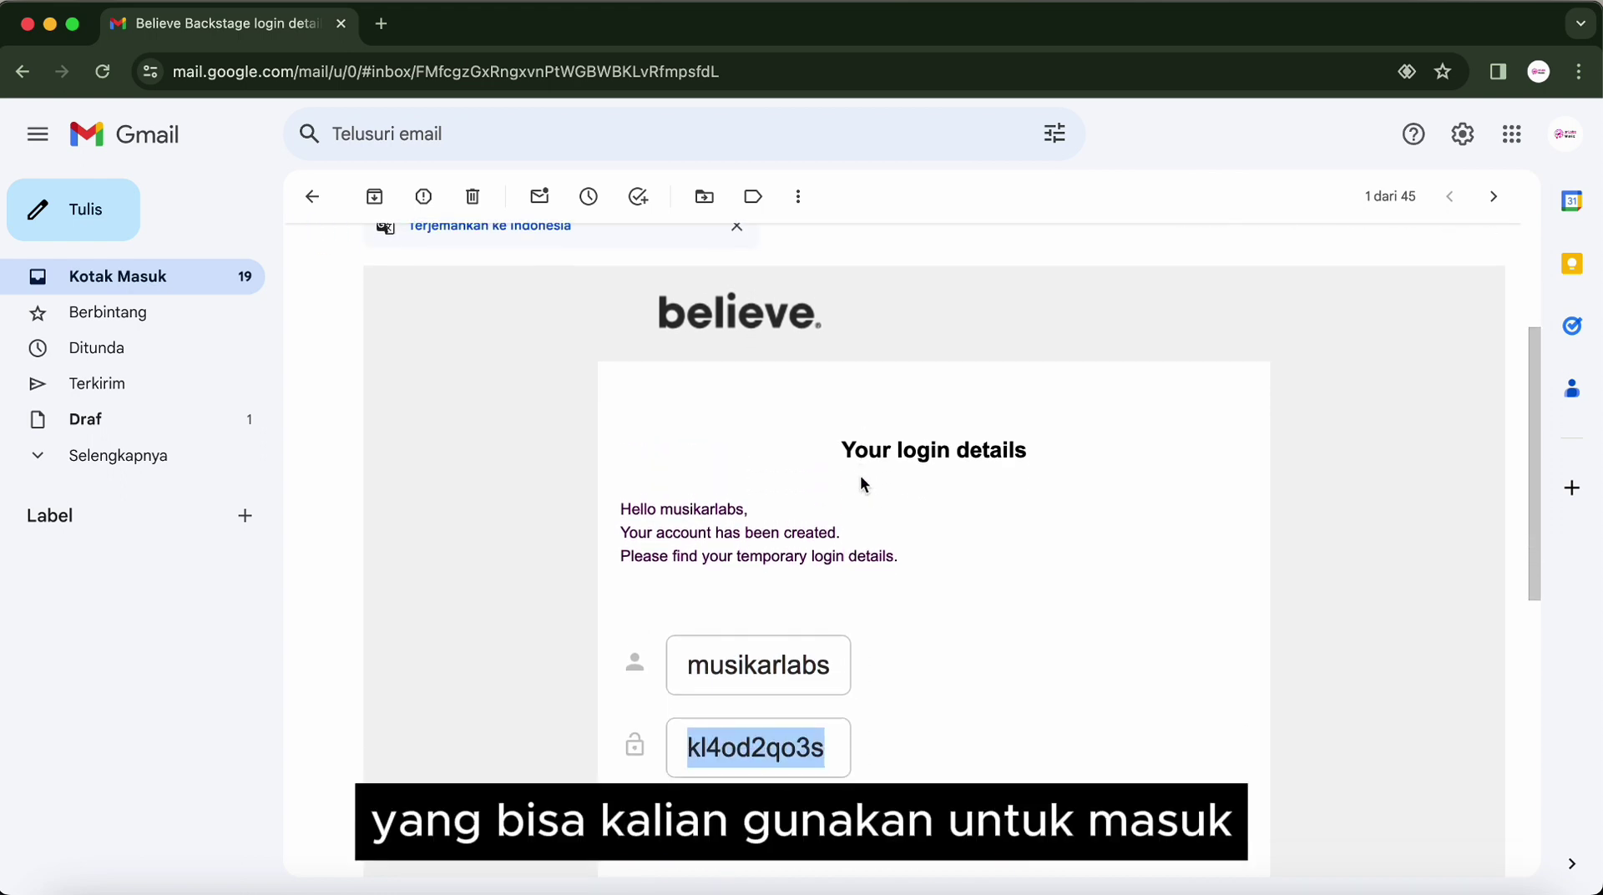
scroll(845, 719, "down", 1)
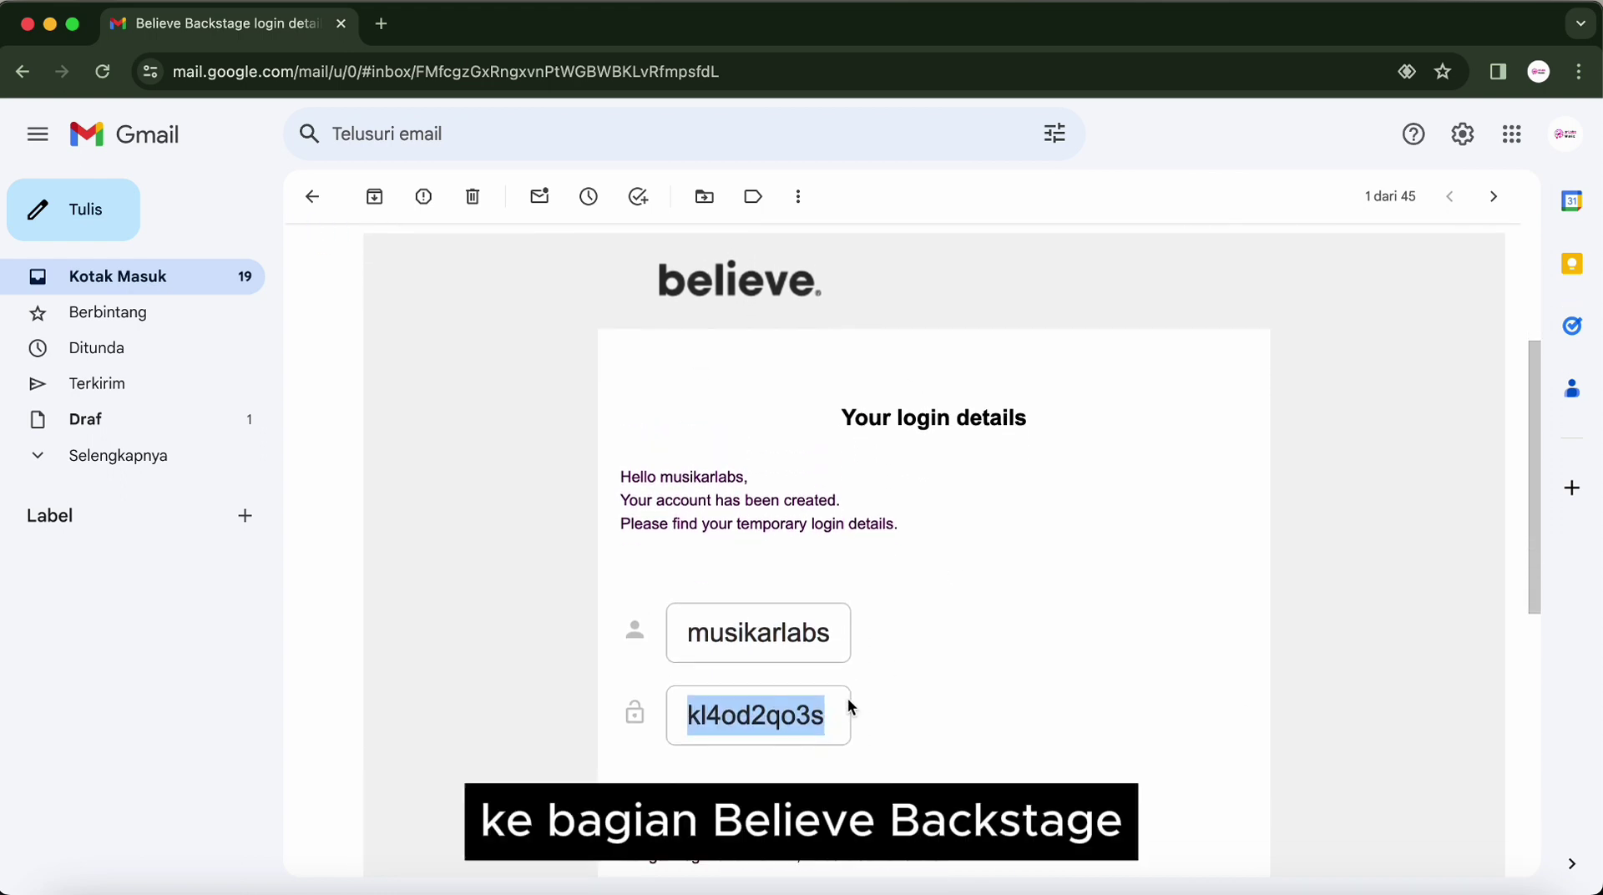
scroll(762, 490, "up", 2)
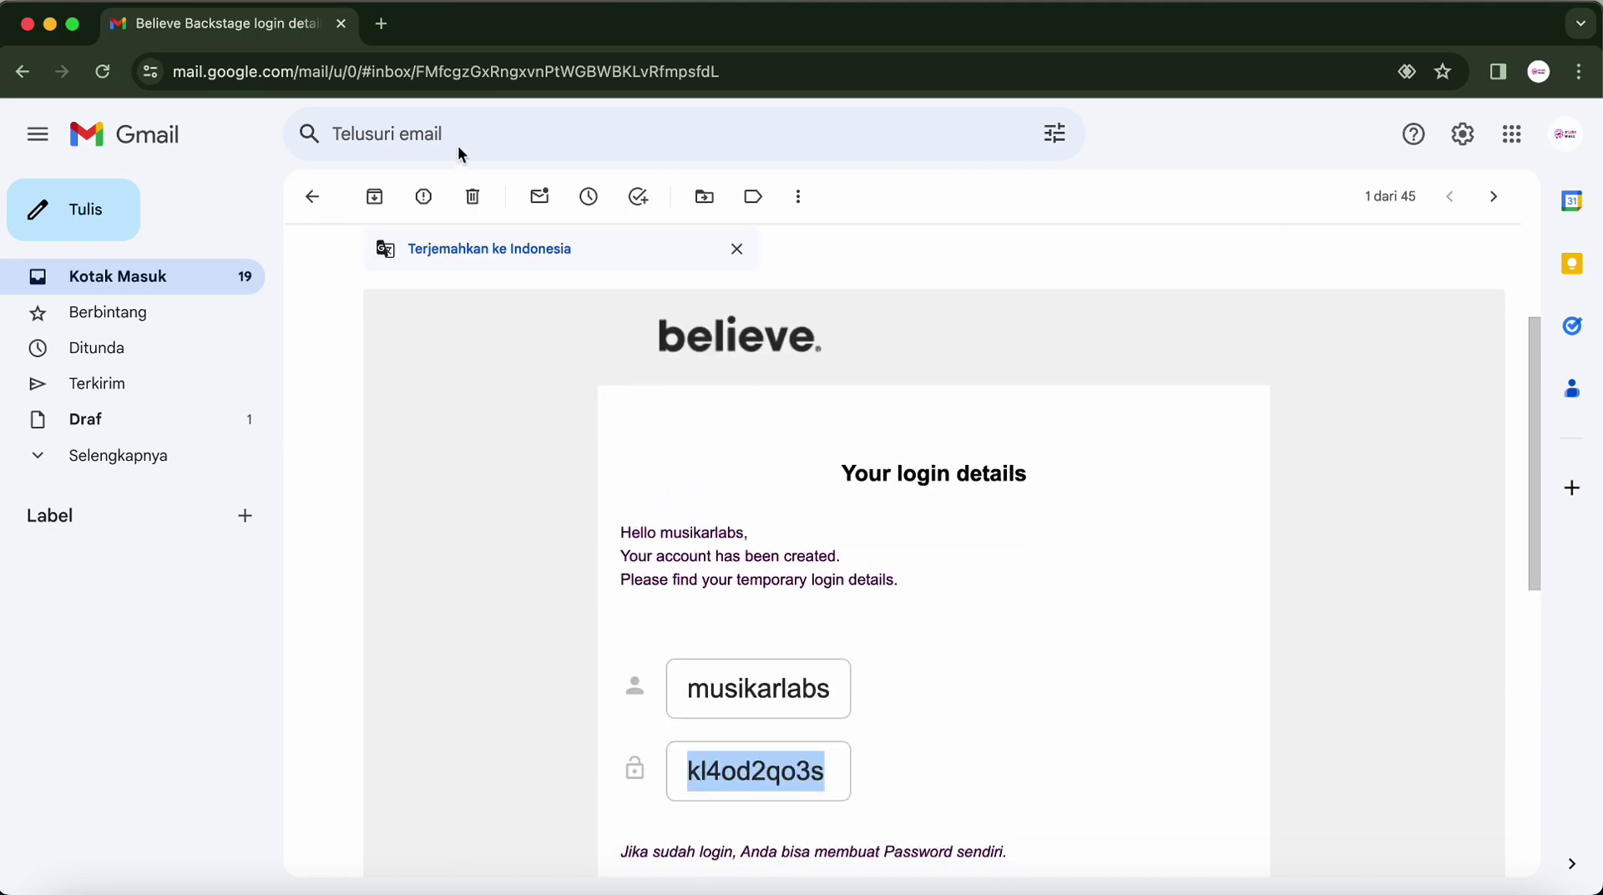
Search the web for "believe backstage" in a new browser tab, open the Believe Backstage login page and dismiss the translation offer.
left_click(383, 32)
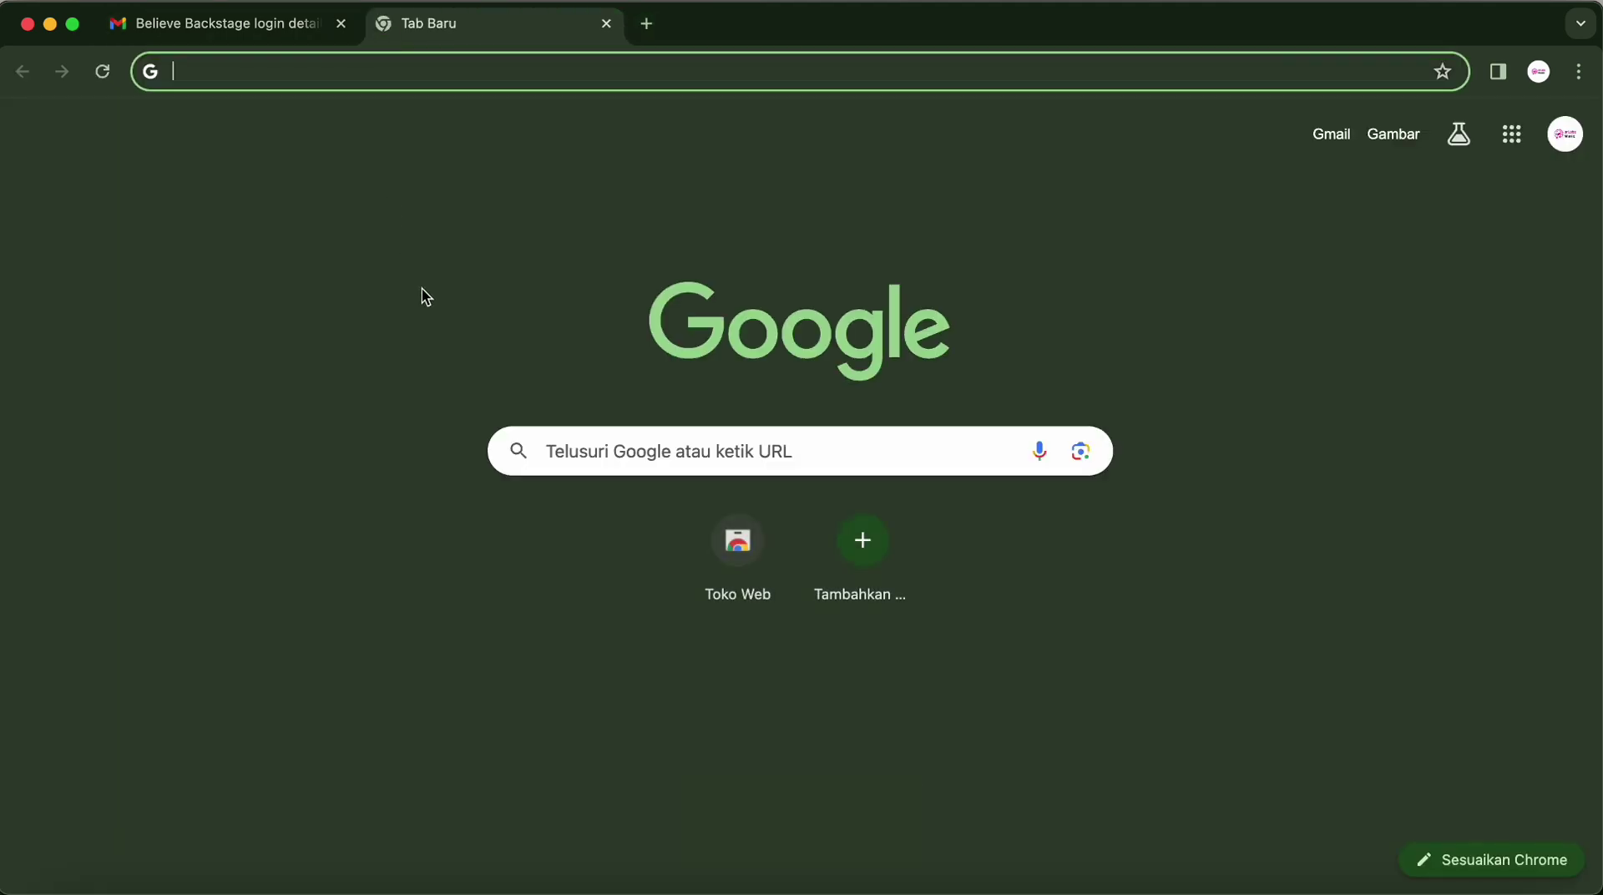
type("beli")
key("Return")
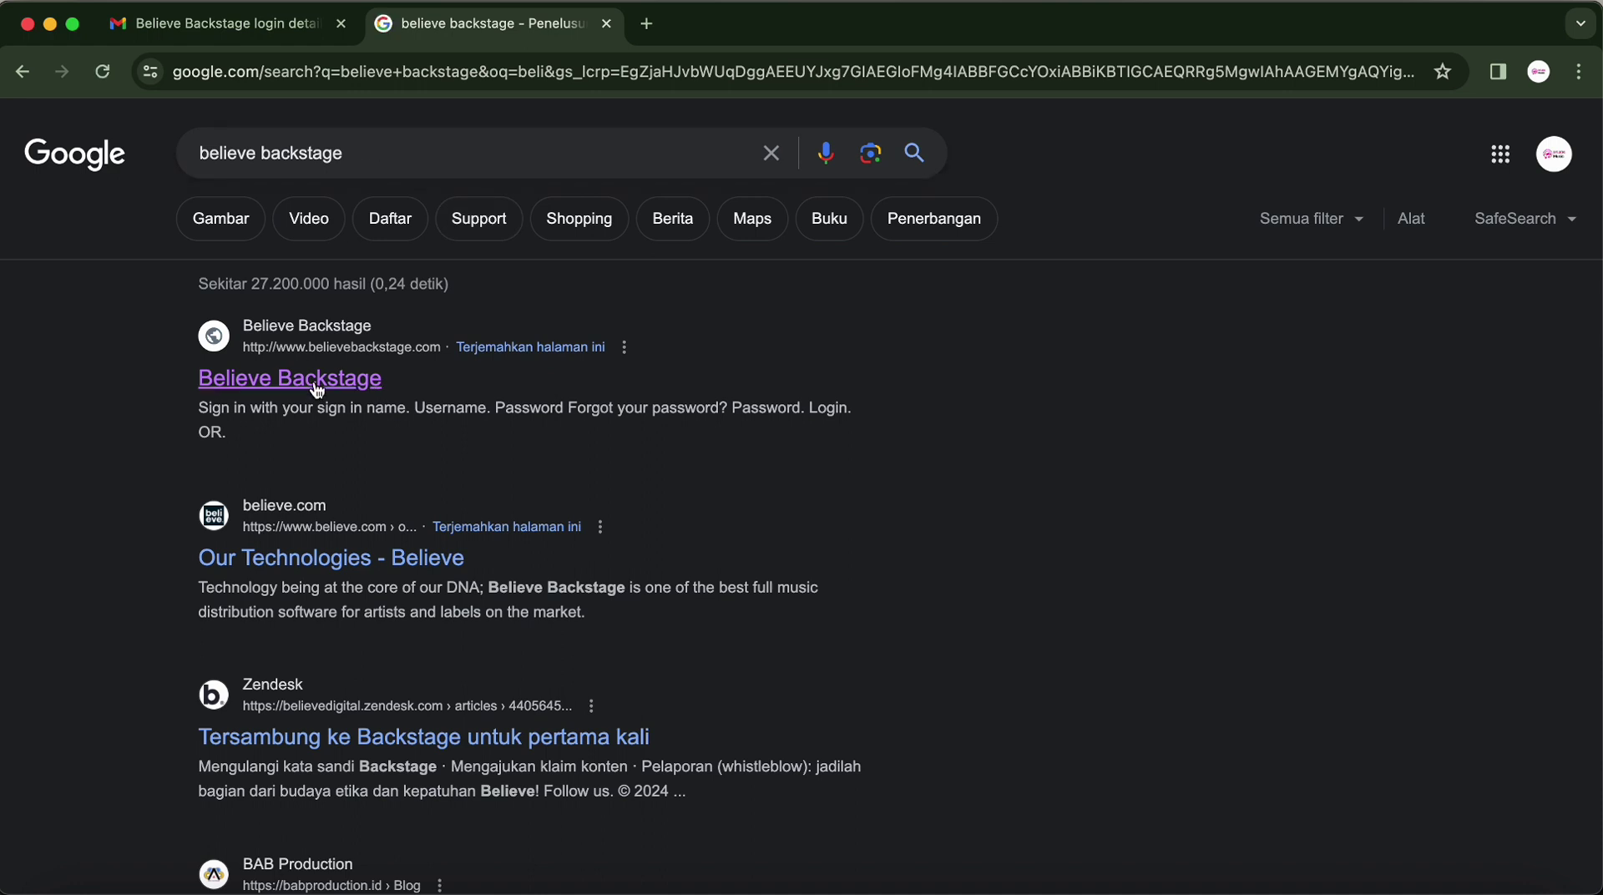
left_click(316, 389)
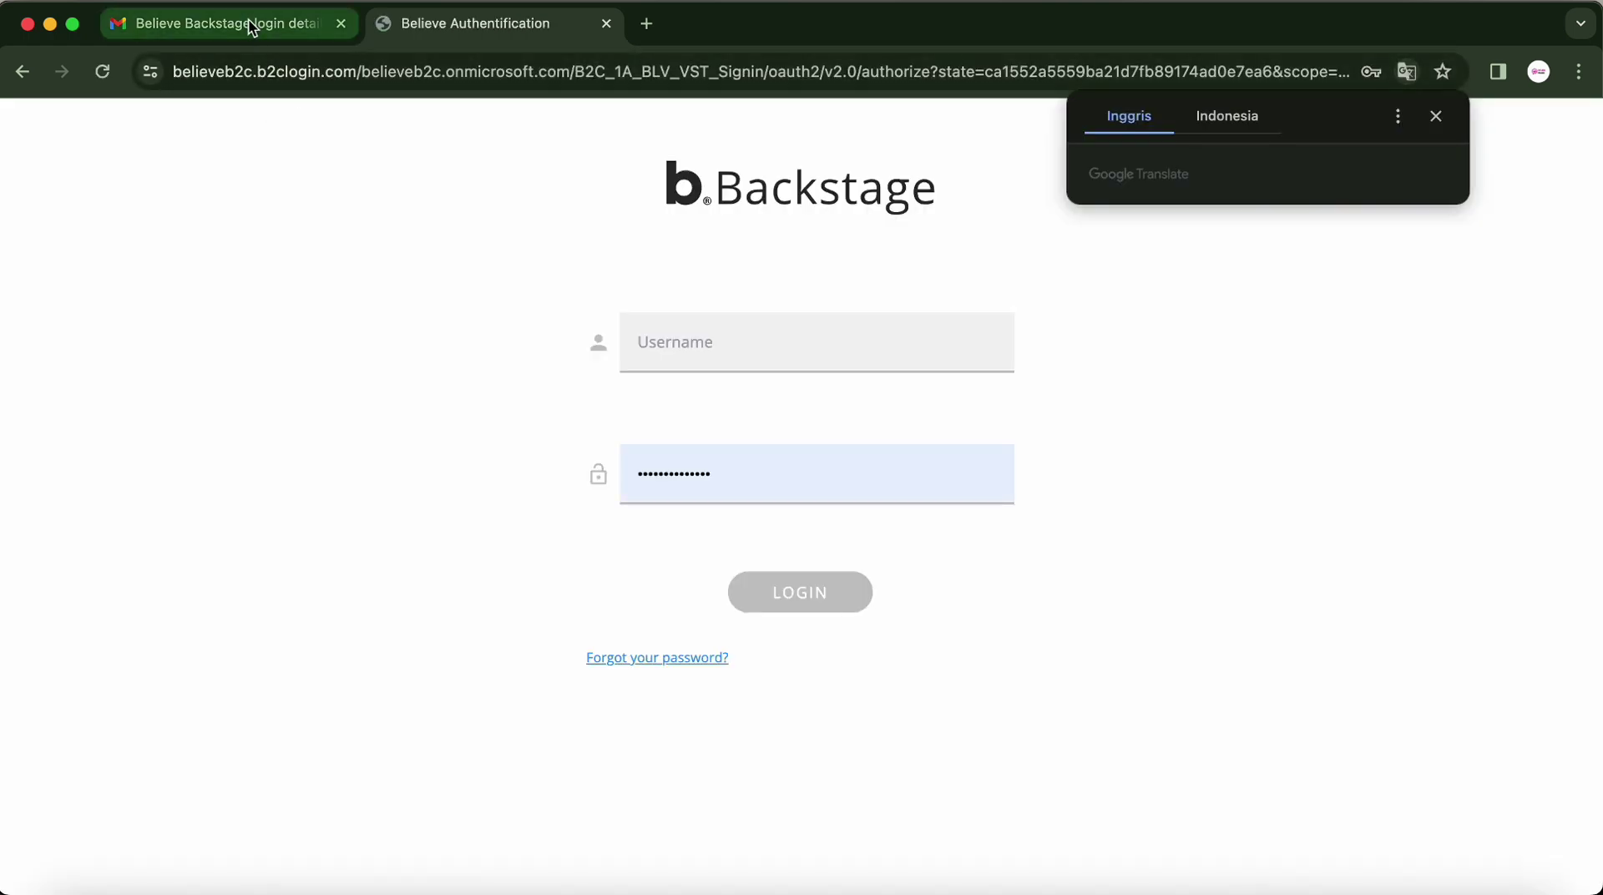
left_click(1436, 116)
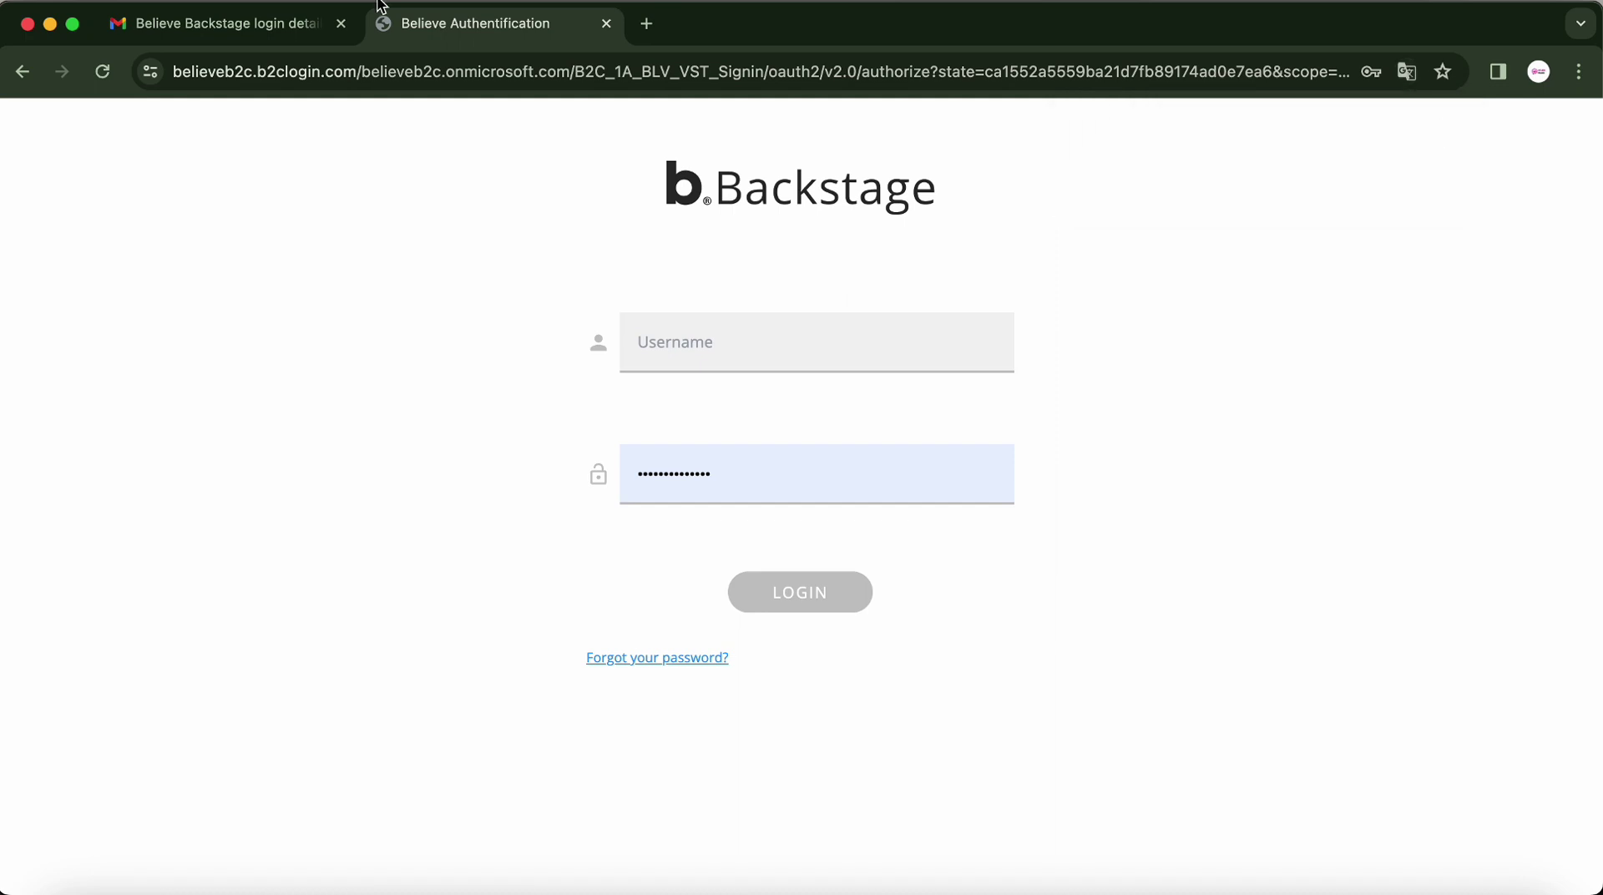
Copy the username from the login details email into the Username field of the Backstage login page.
left_click(292, 25)
left_click_drag(688, 694, 847, 694)
key("super+c")
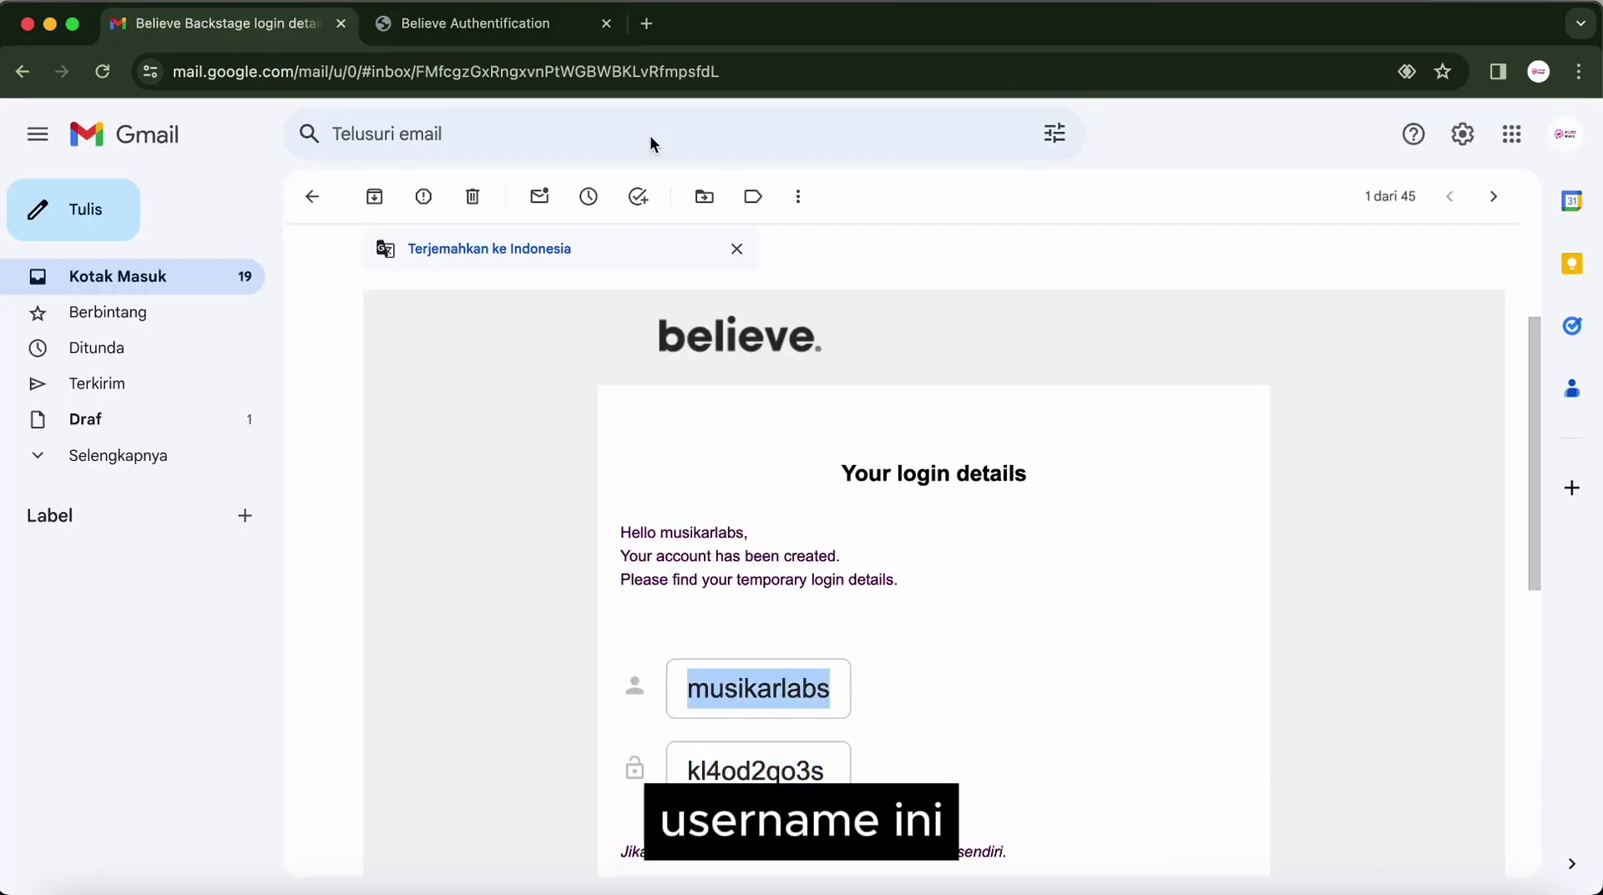
left_click(551, 25)
left_click(736, 361)
key("super+v")
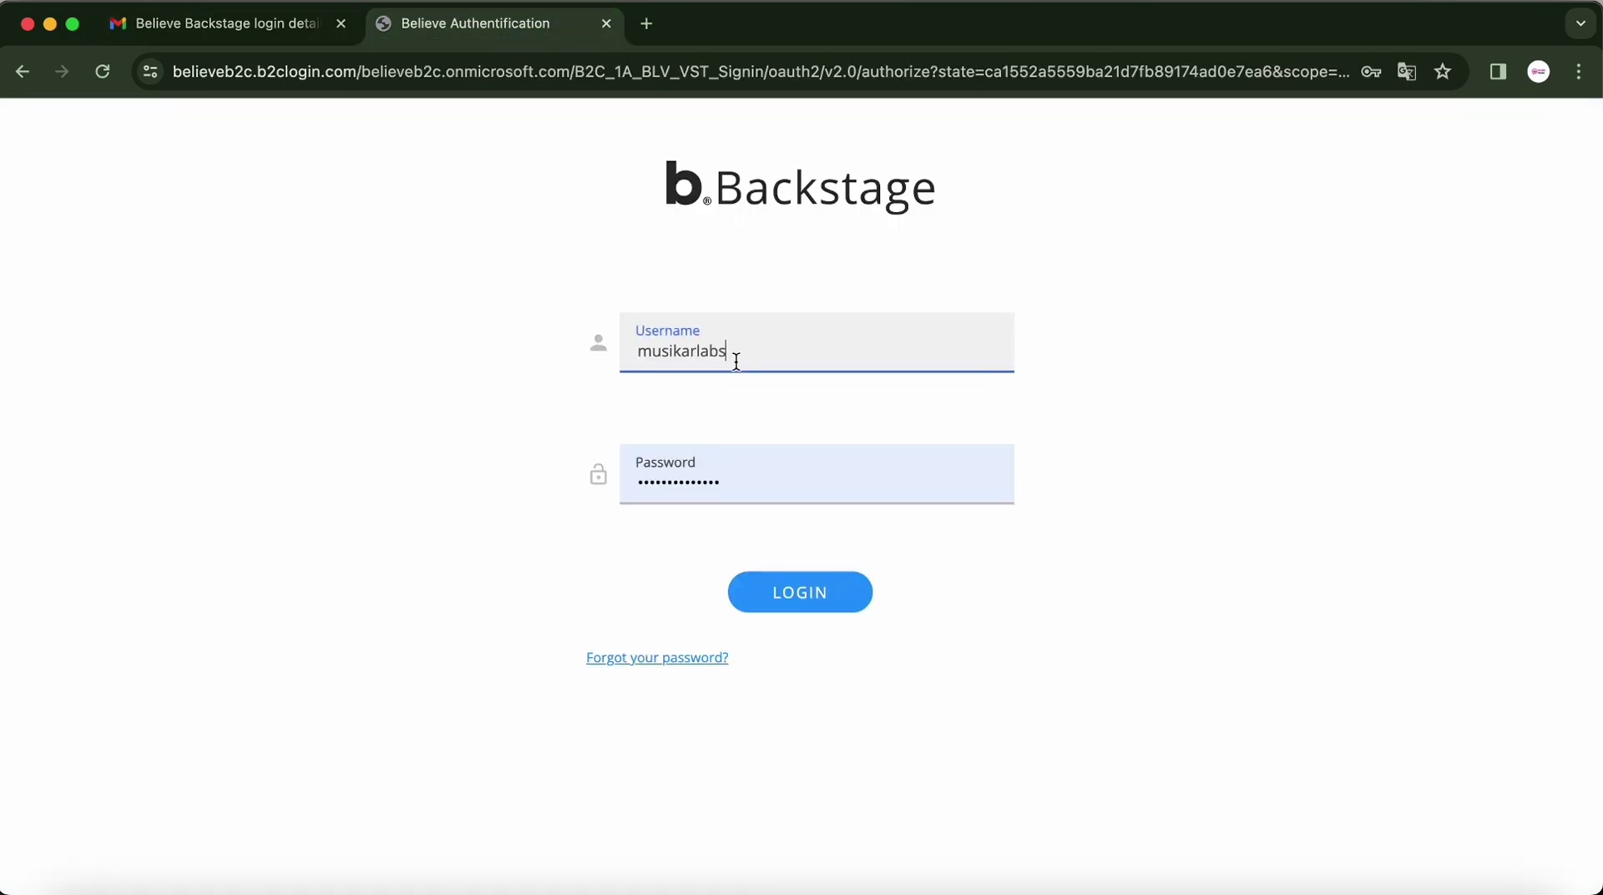
Replace the prefilled password with the temporary password copied from the email and log in to Backstage.
left_click(294, 23)
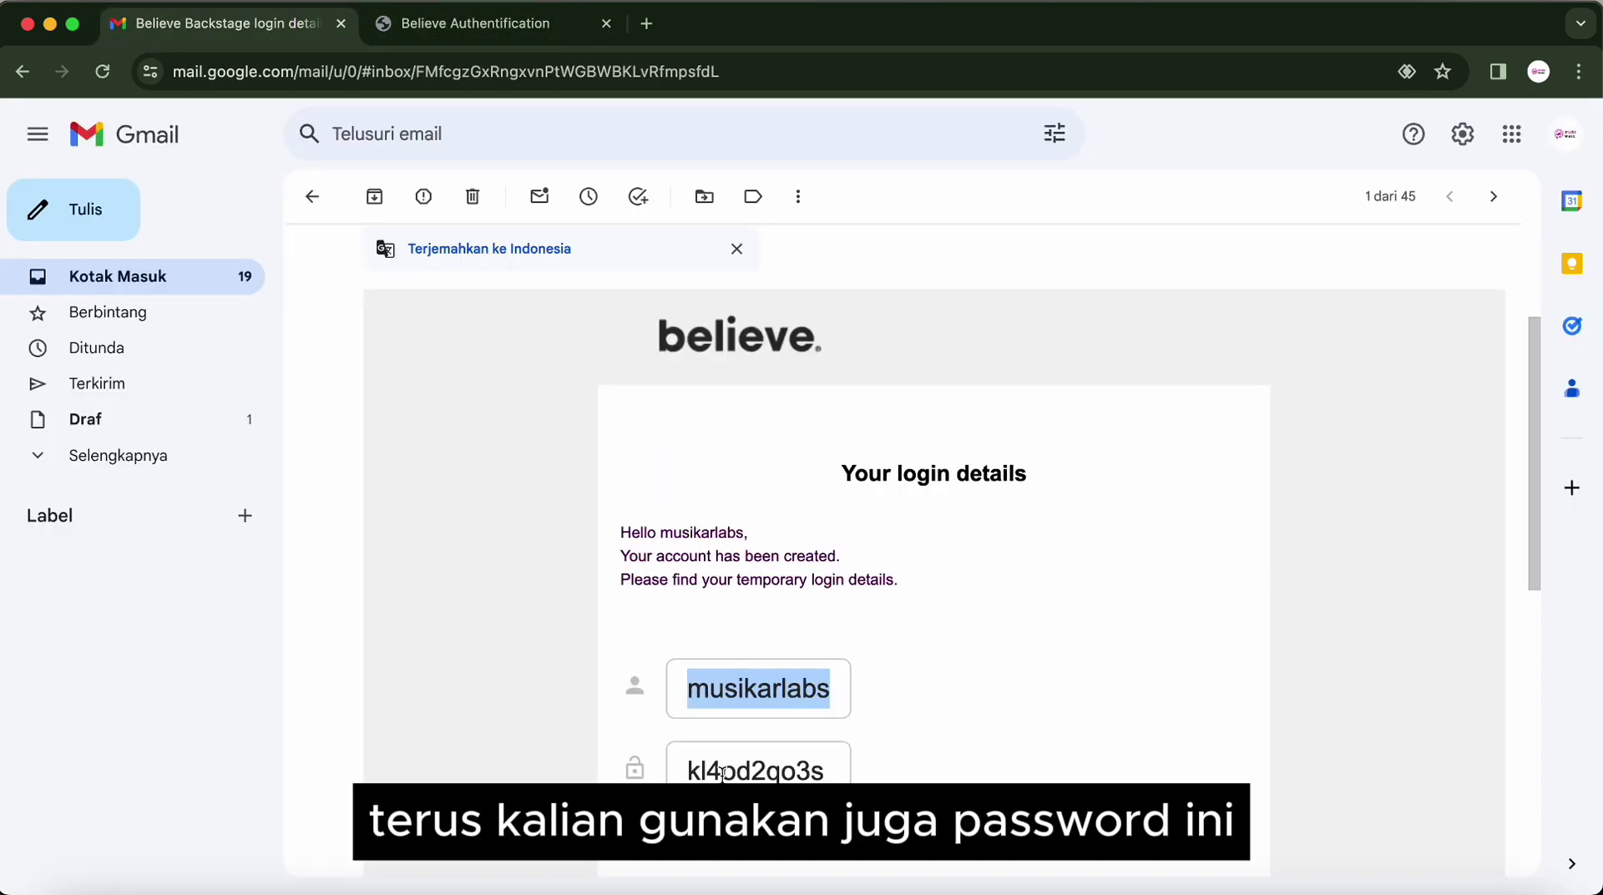
left_click(685, 774)
left_click_drag(686, 774, 850, 777)
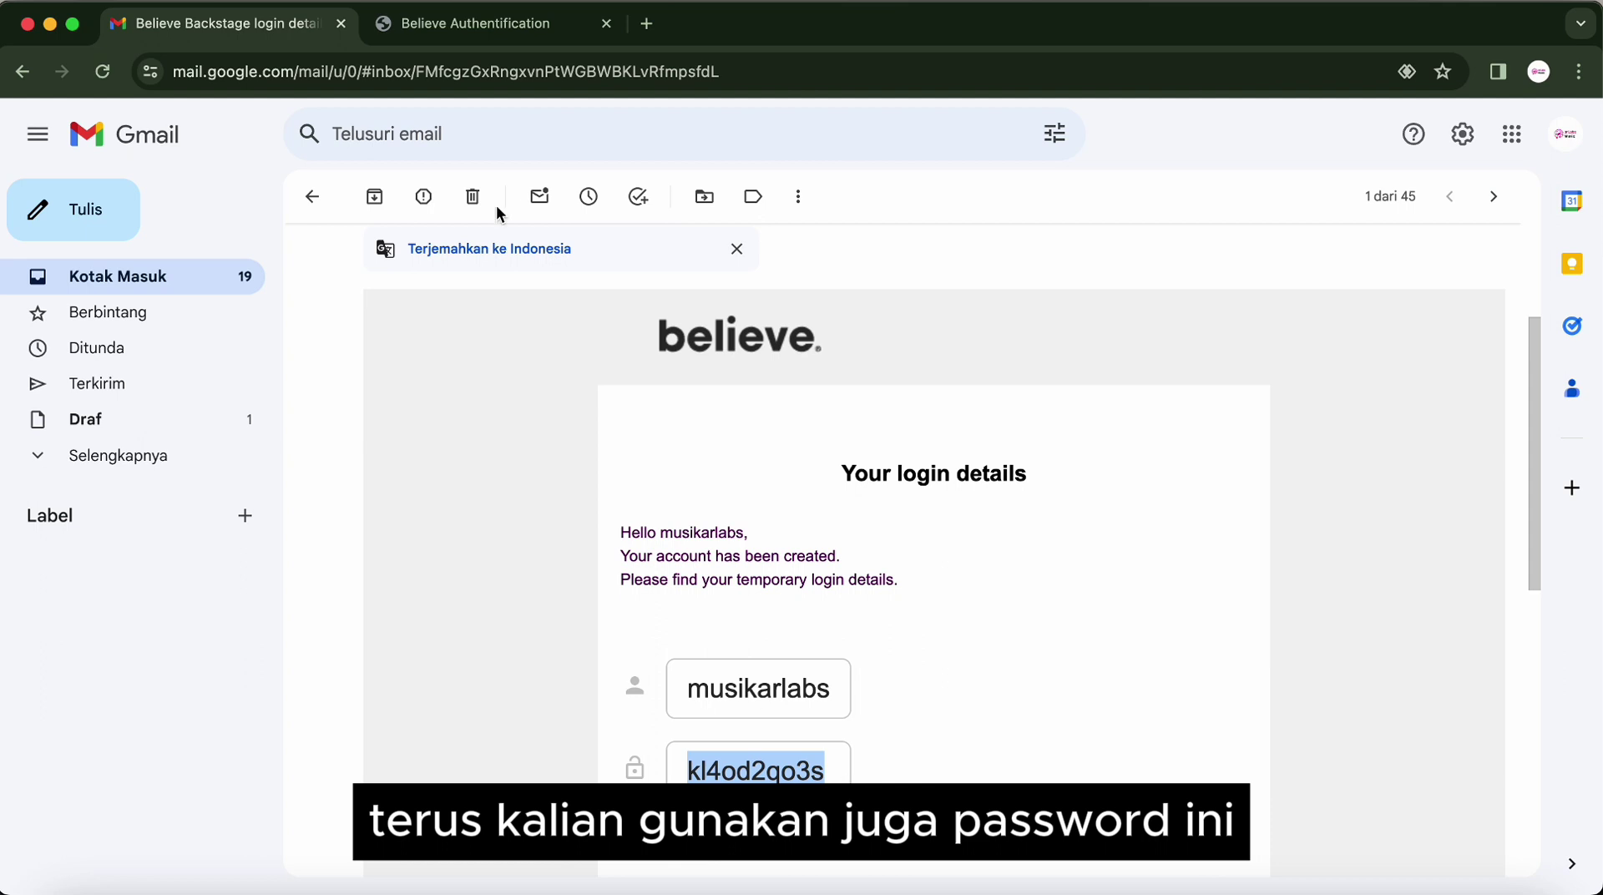
left_click(501, 25)
double_click(790, 481)
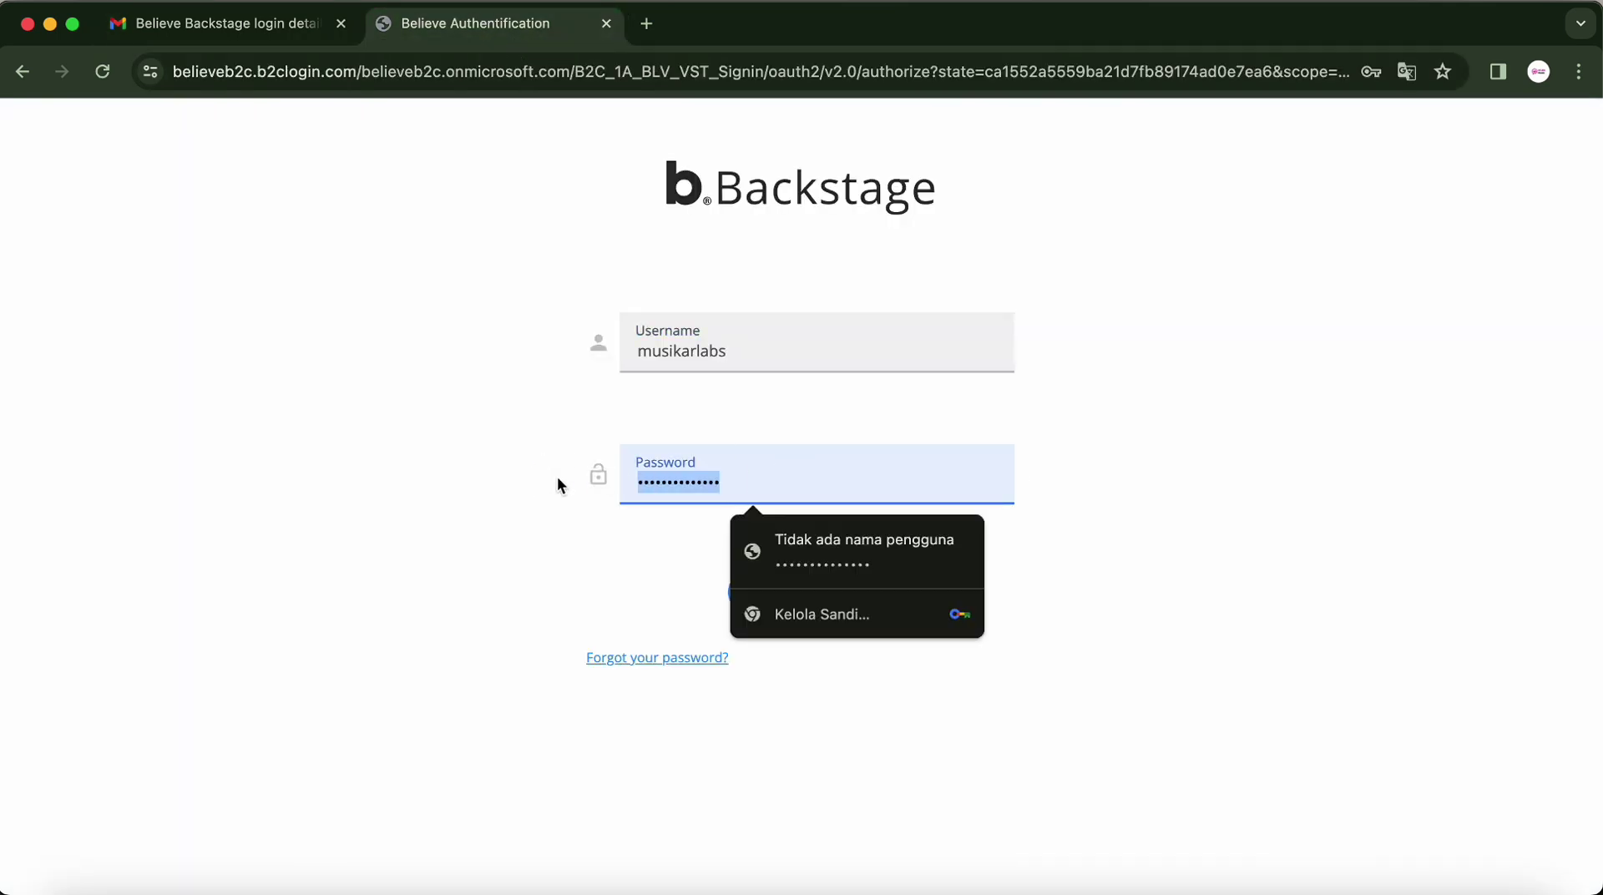
key("super+v")
left_click(1014, 531)
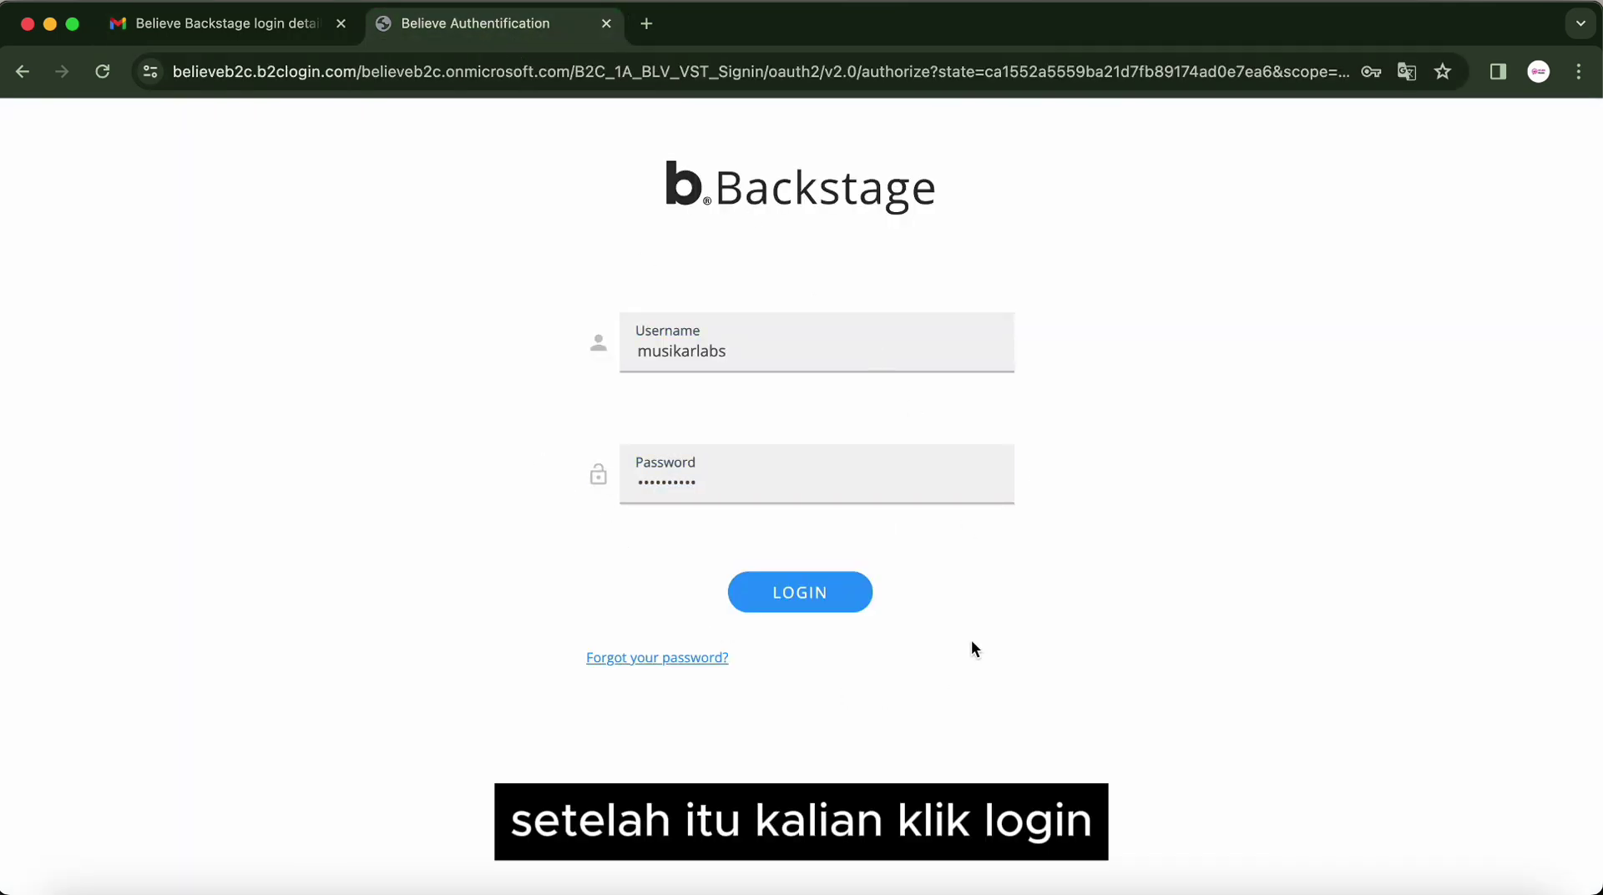
left_click(839, 603)
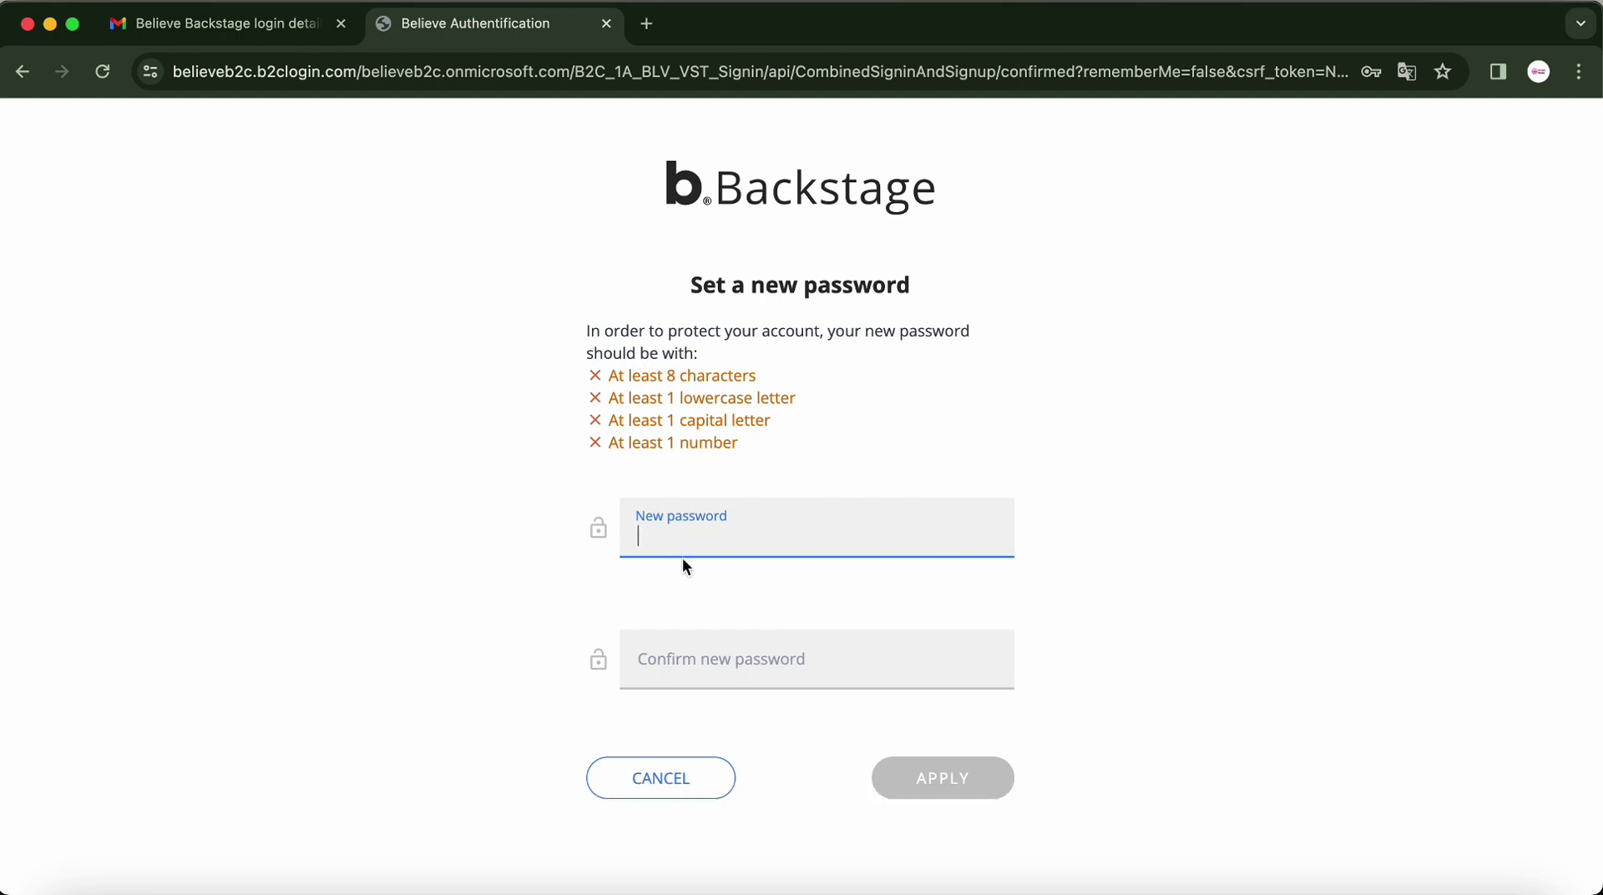
Set and confirm a new account password, apply it, and decline the browser's offer to update the saved password.
type("••••")
left_click(698, 669)
type("••")
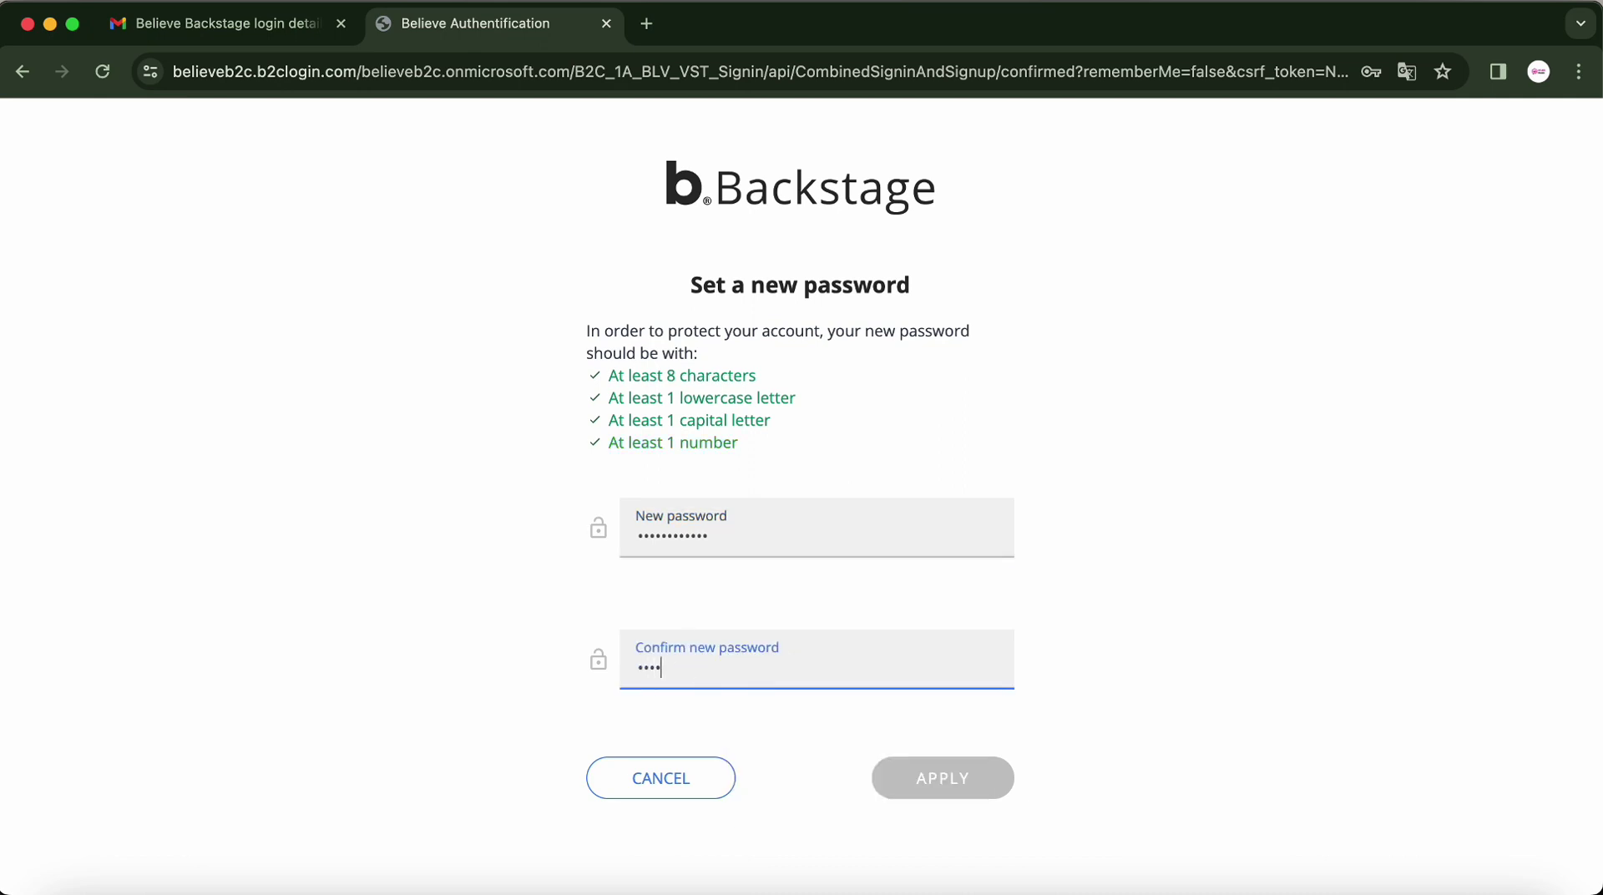
type("••••••••••")
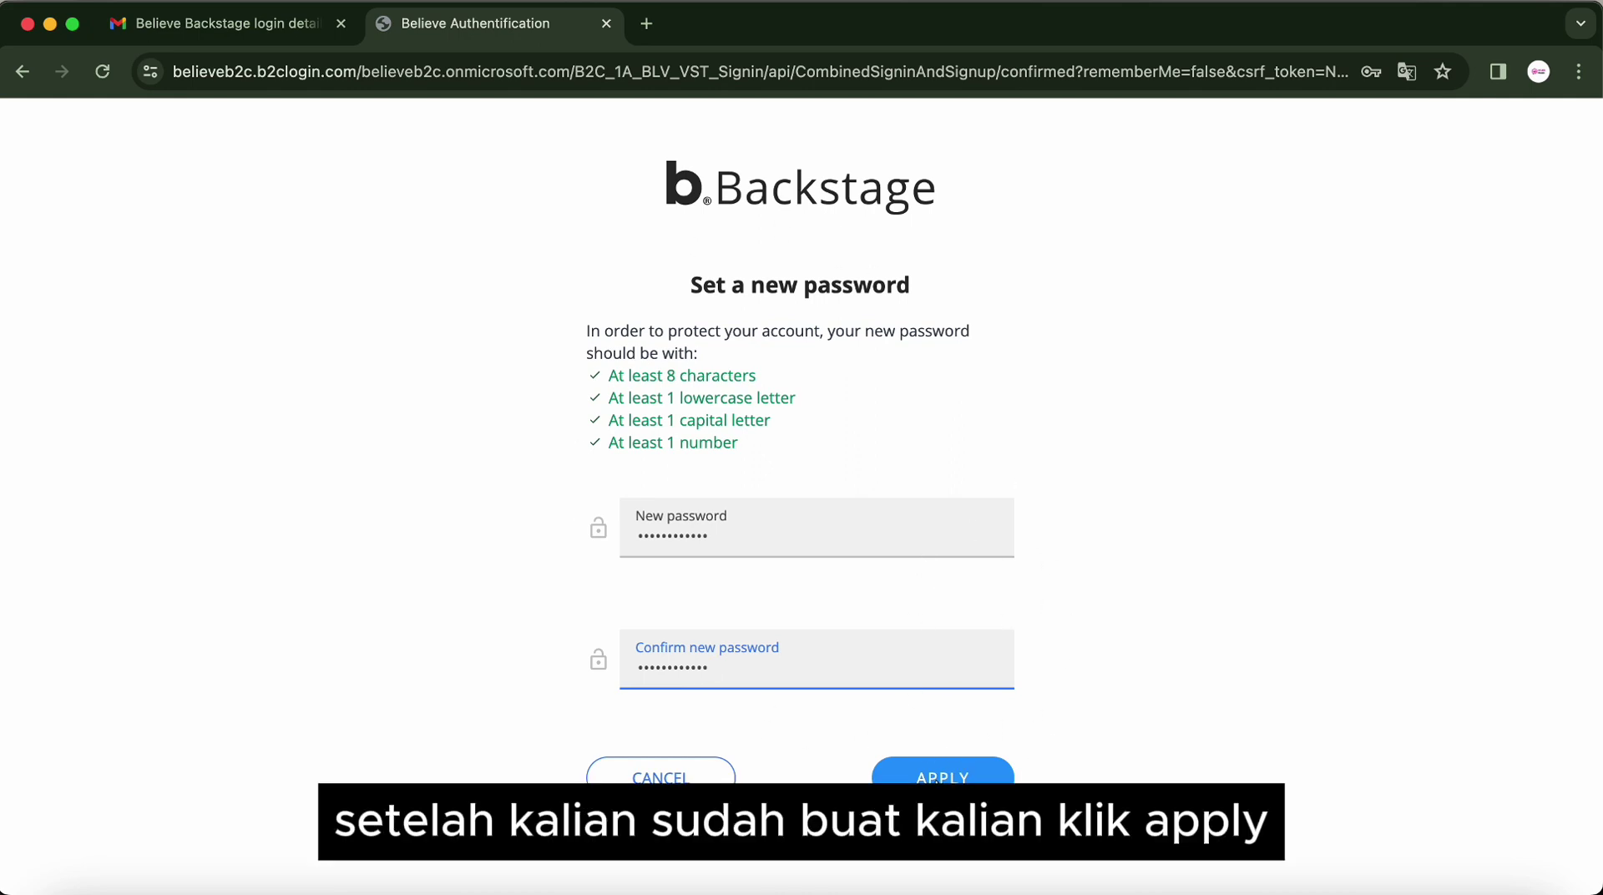
left_click(941, 785)
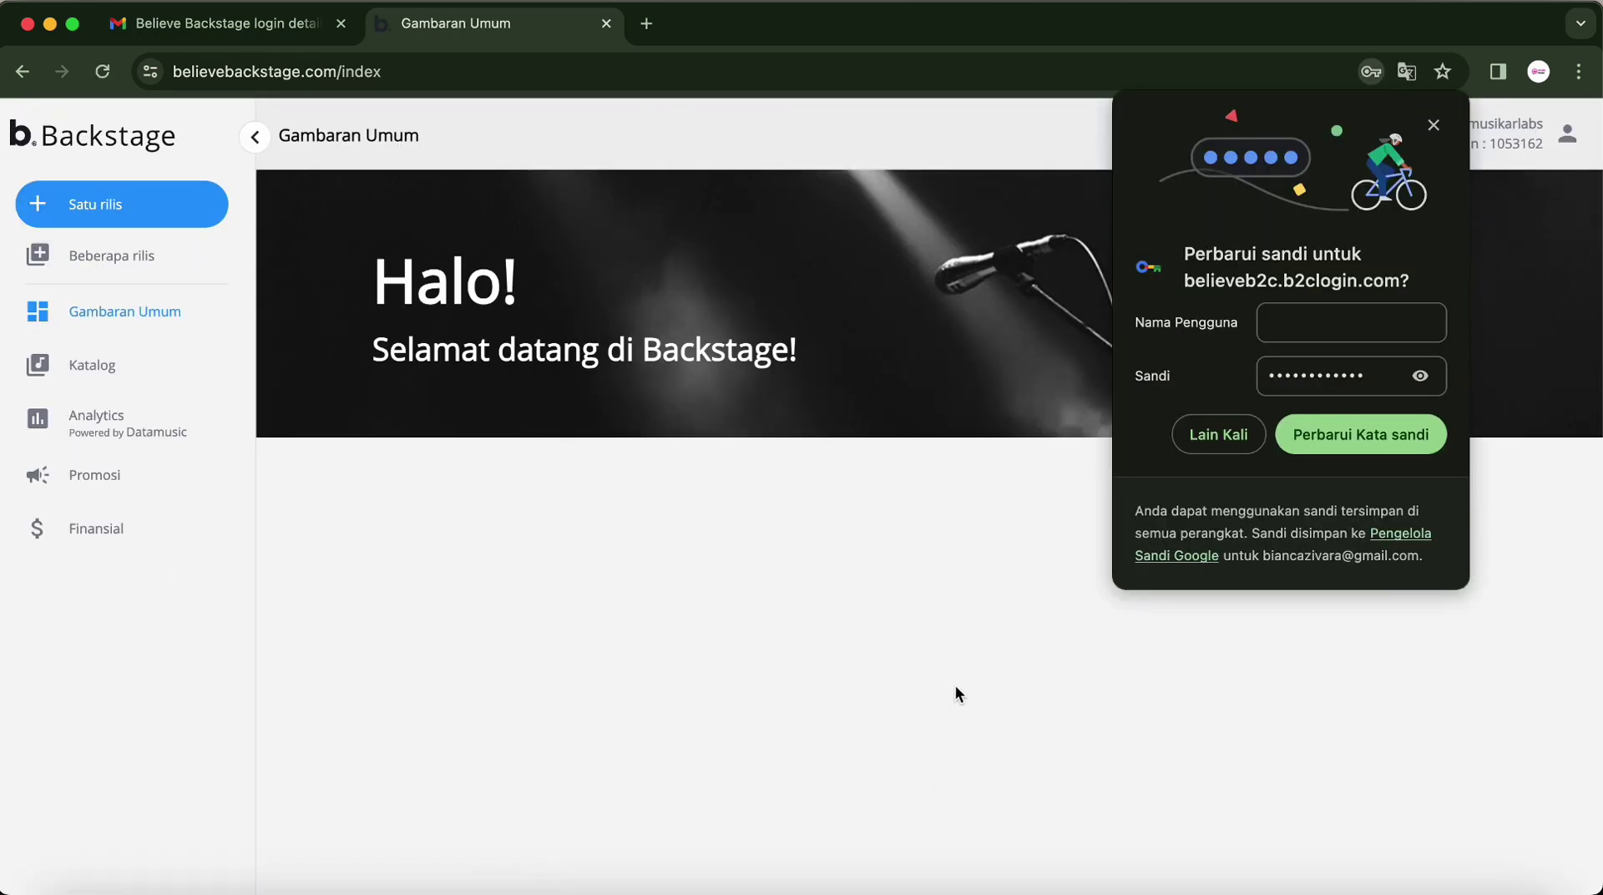
left_click(1227, 435)
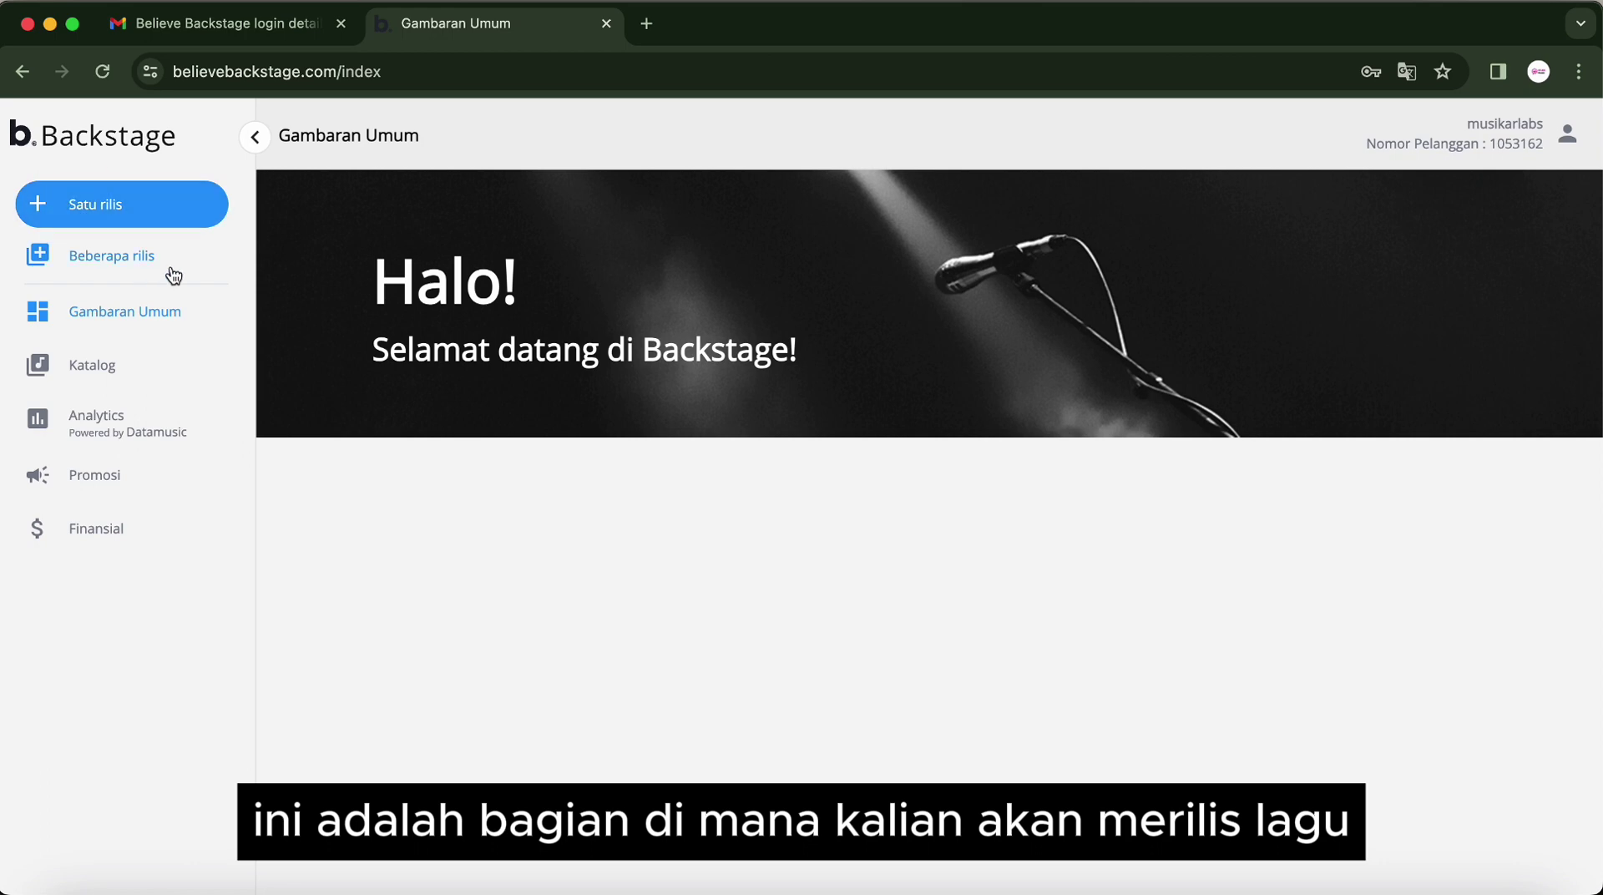
View the release type options for a new single release (Satu rilis) and cancel without creating one.
left_click(97, 200)
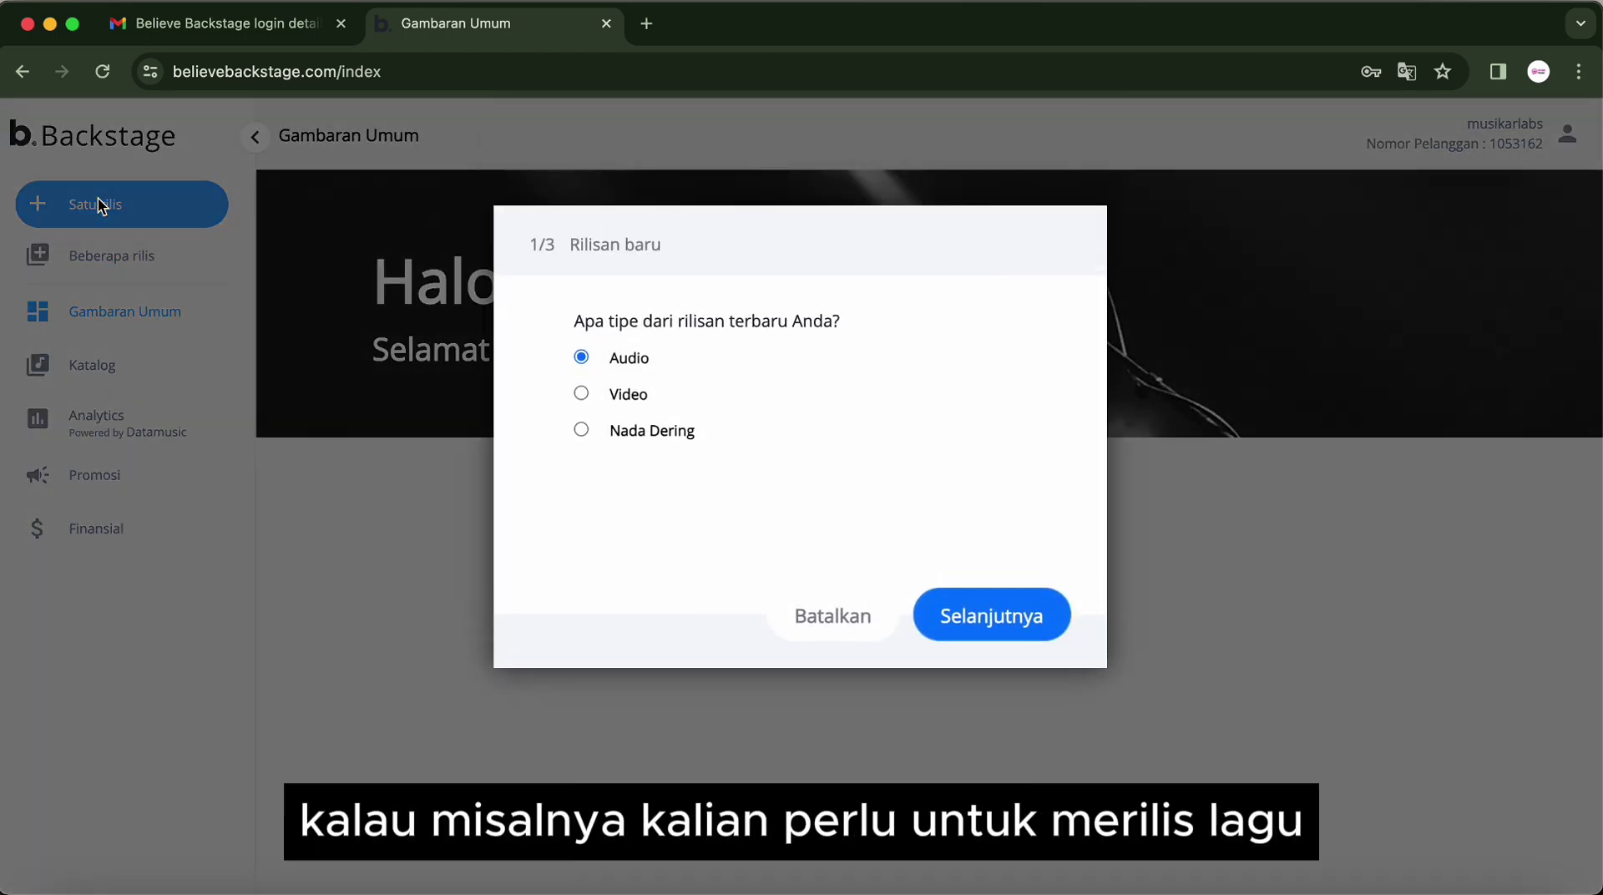
left_click(815, 625)
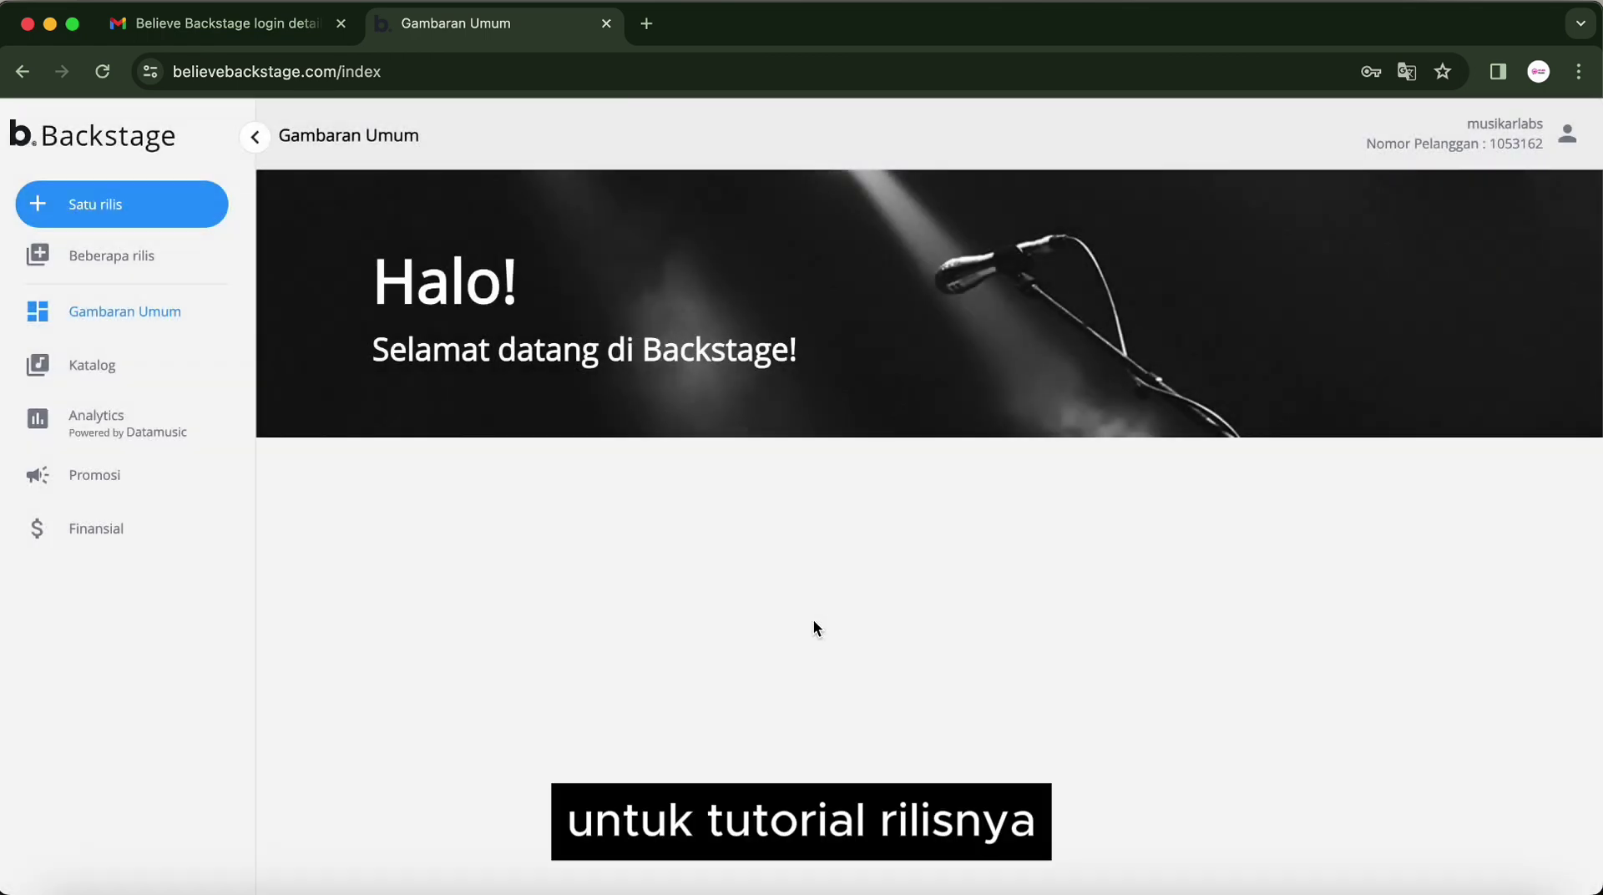
left_click(197, 222)
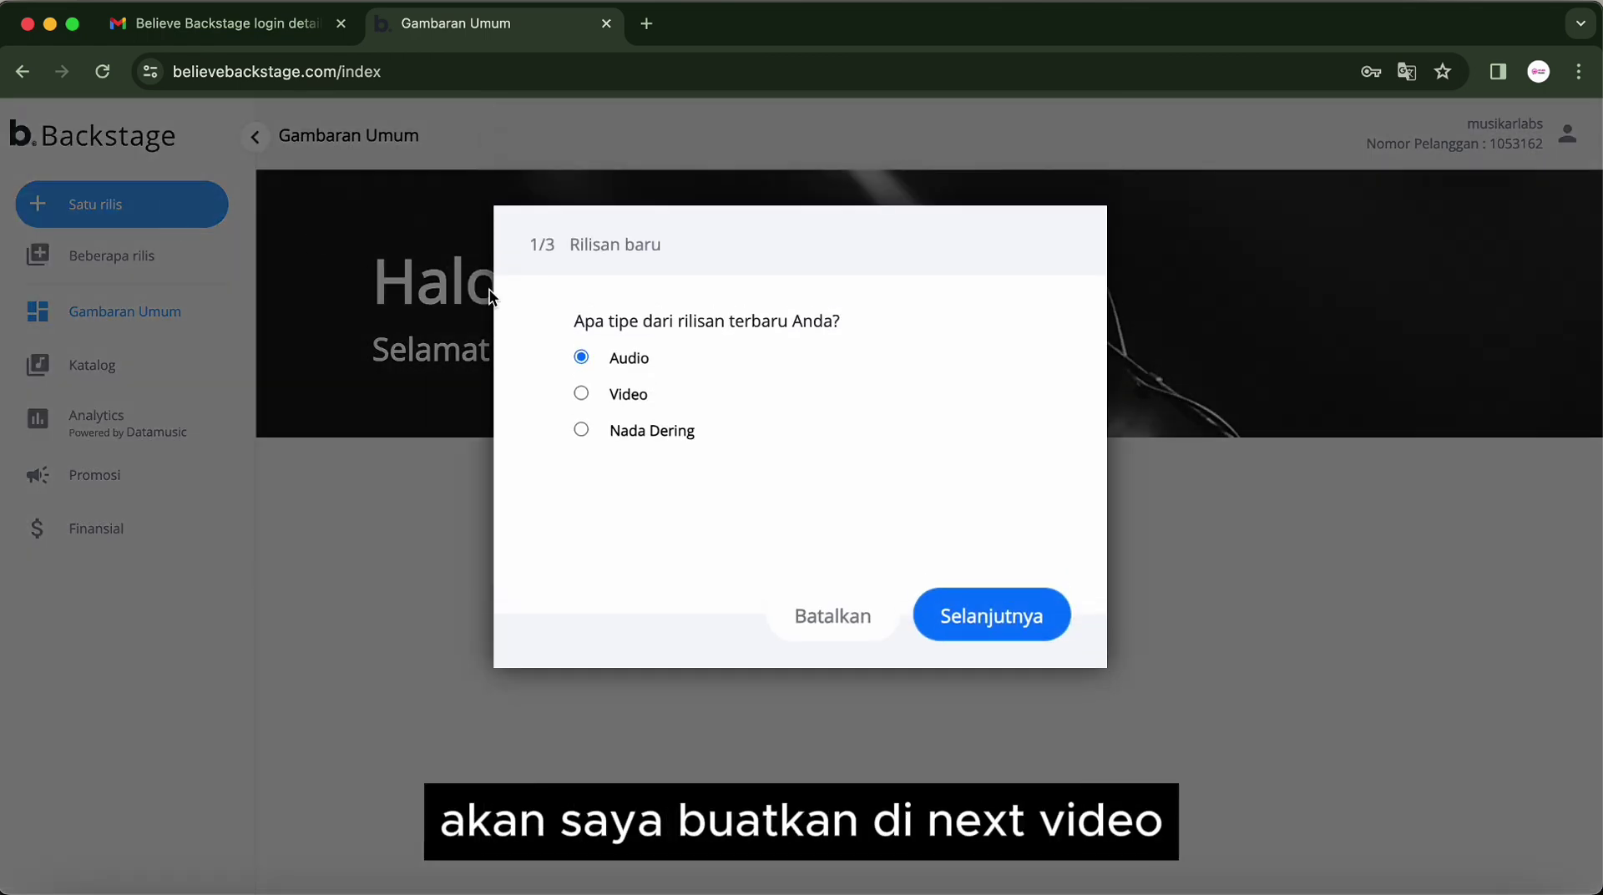
left_click(821, 622)
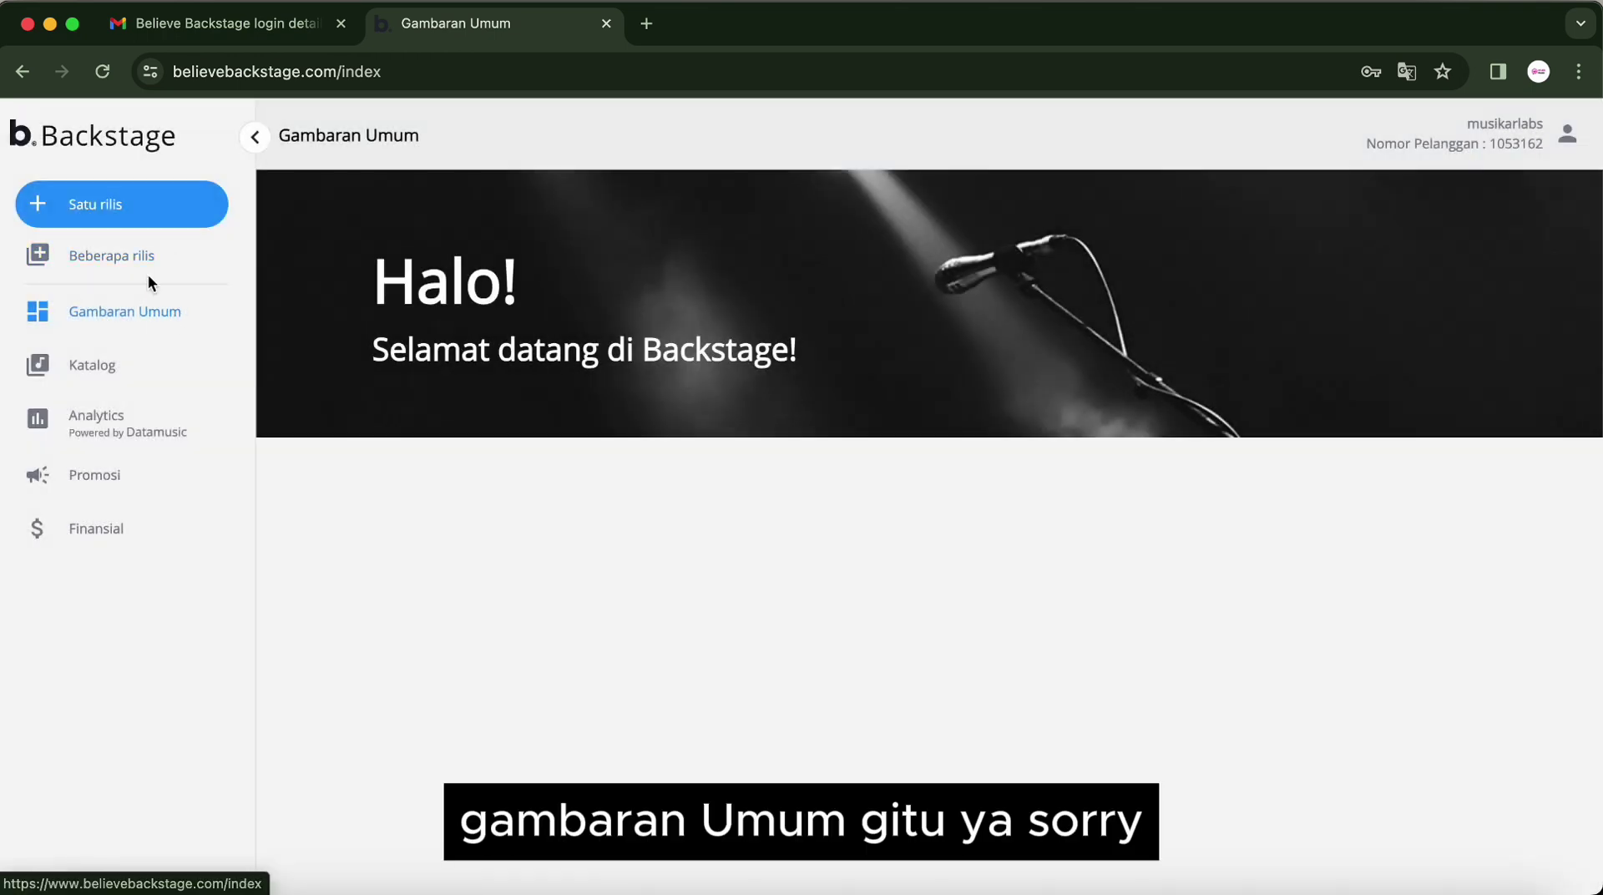
View the multiple-releases page (Beberapa rilis) and return to the Gambaran Umum overview.
left_click(142, 259)
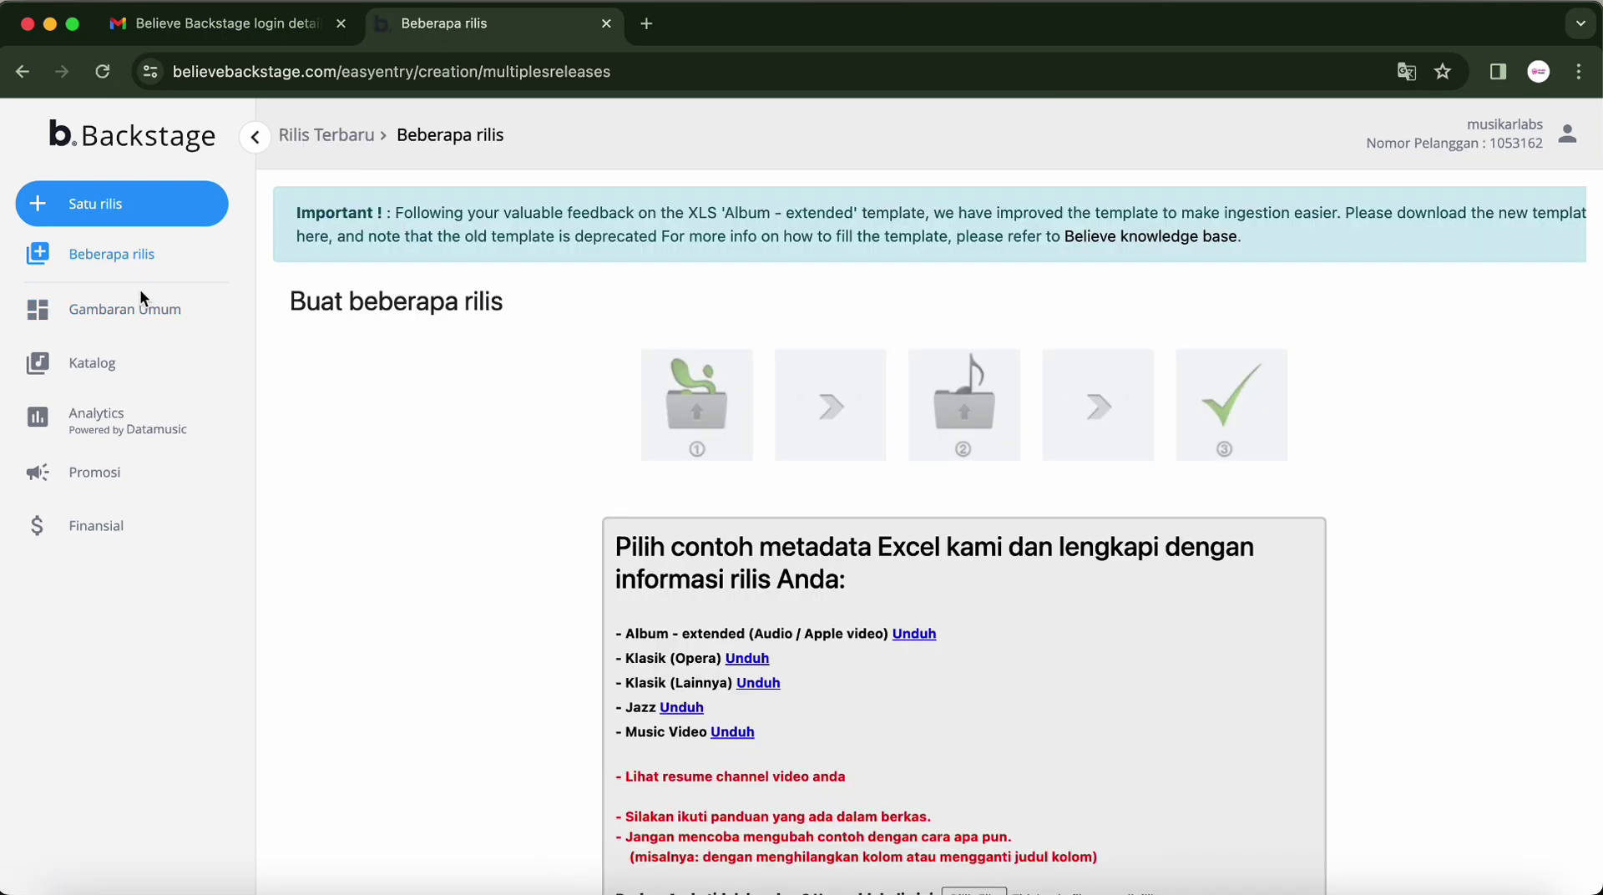
left_click(139, 312)
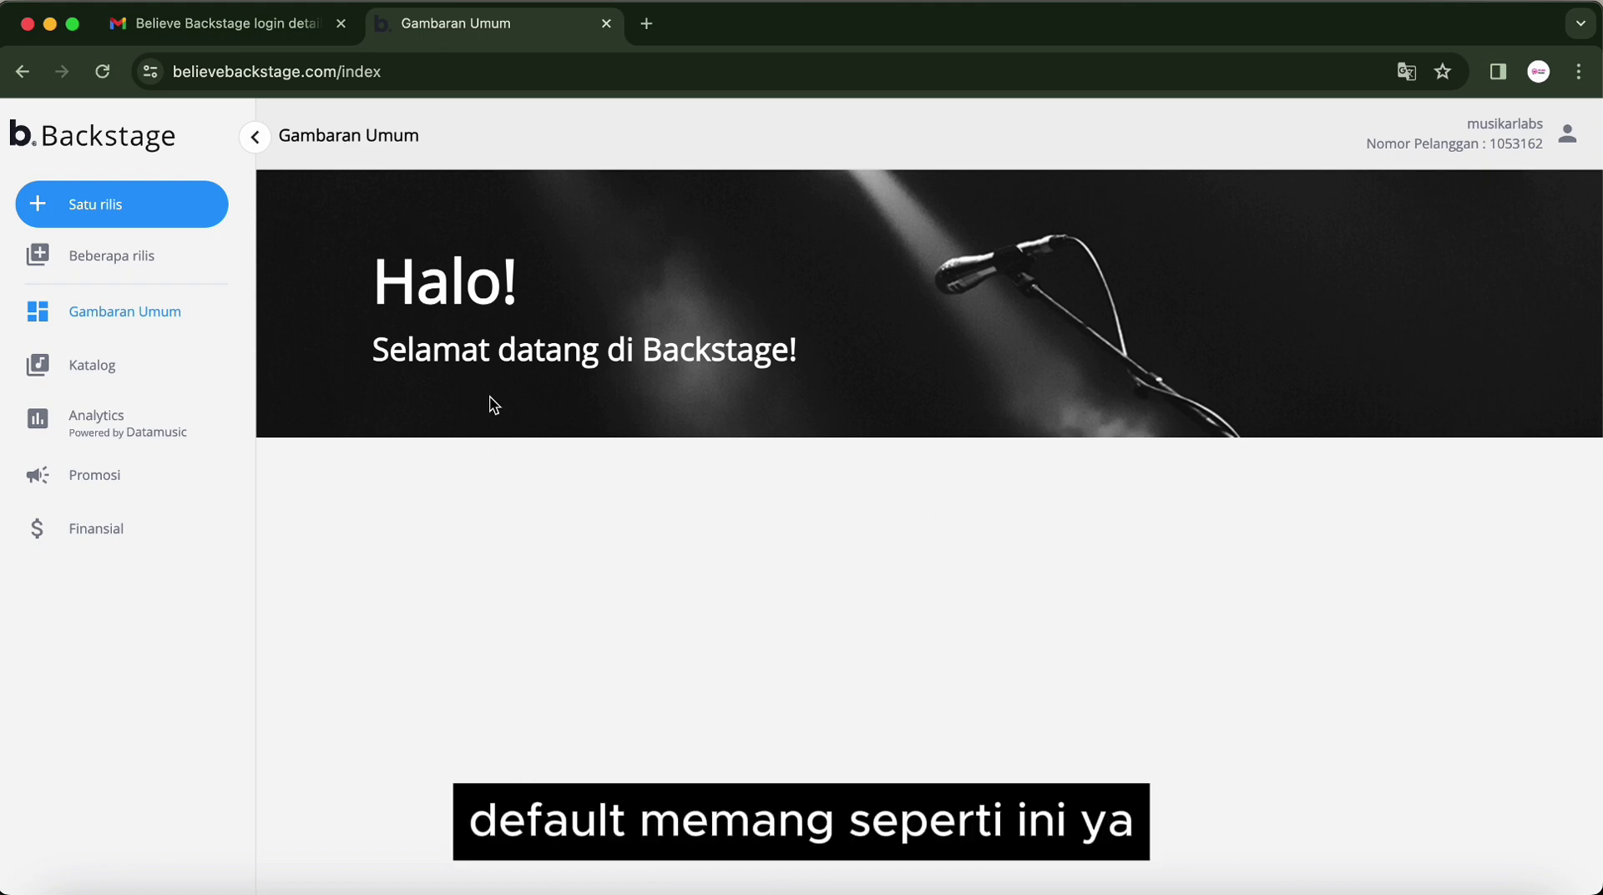
View the Rilis list in the catalog, opening and cancelling the new single-release dialog along the way.
left_click(113, 369)
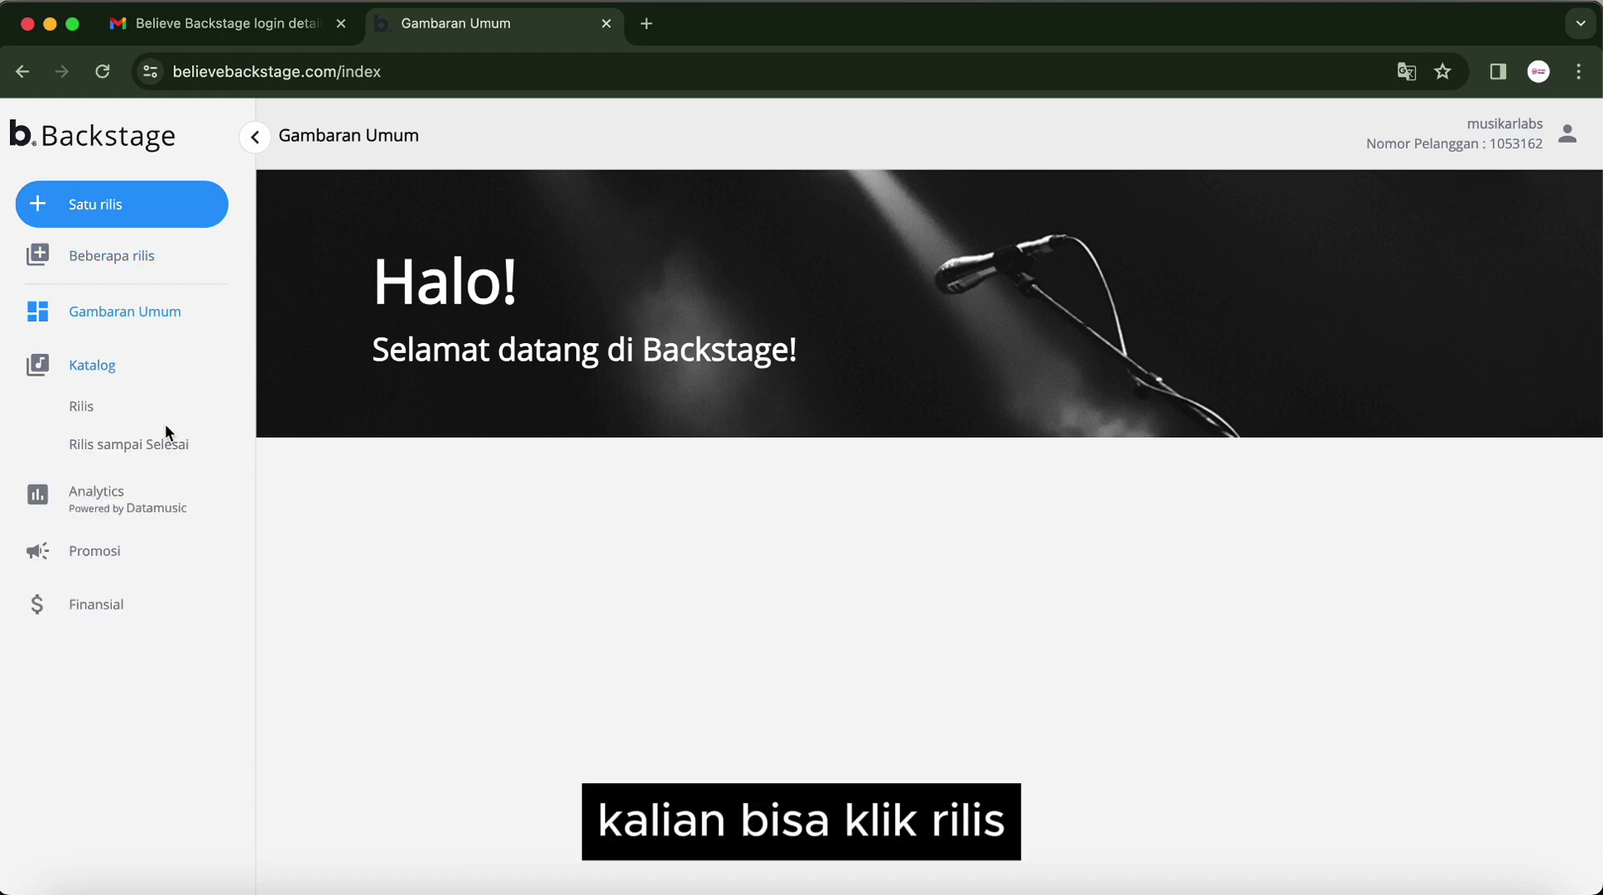
left_click(81, 407)
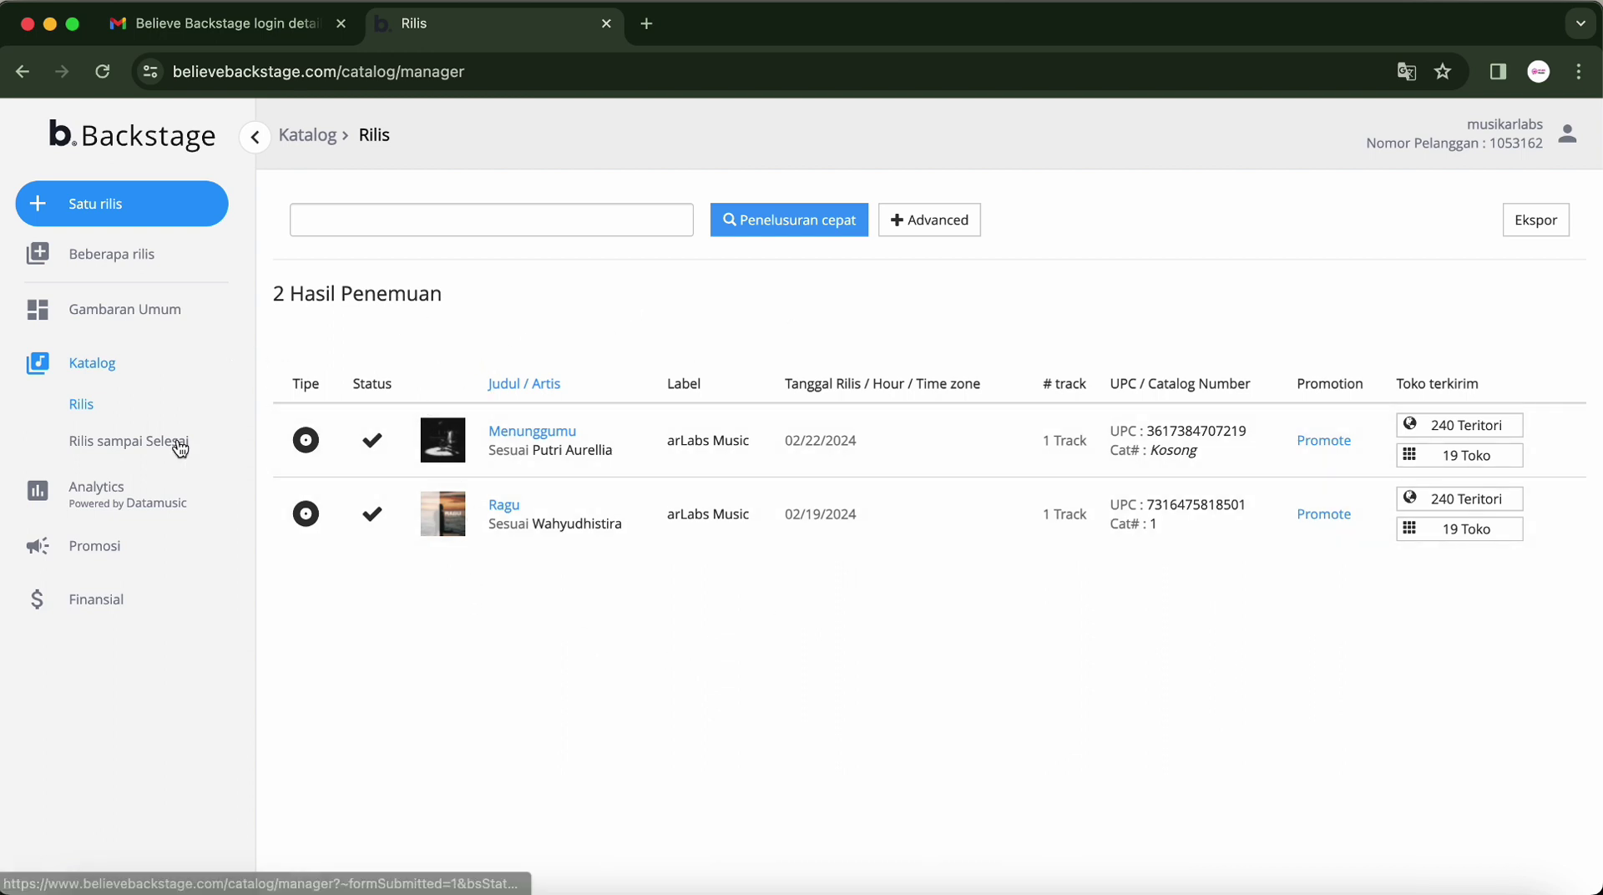
left_click(164, 211)
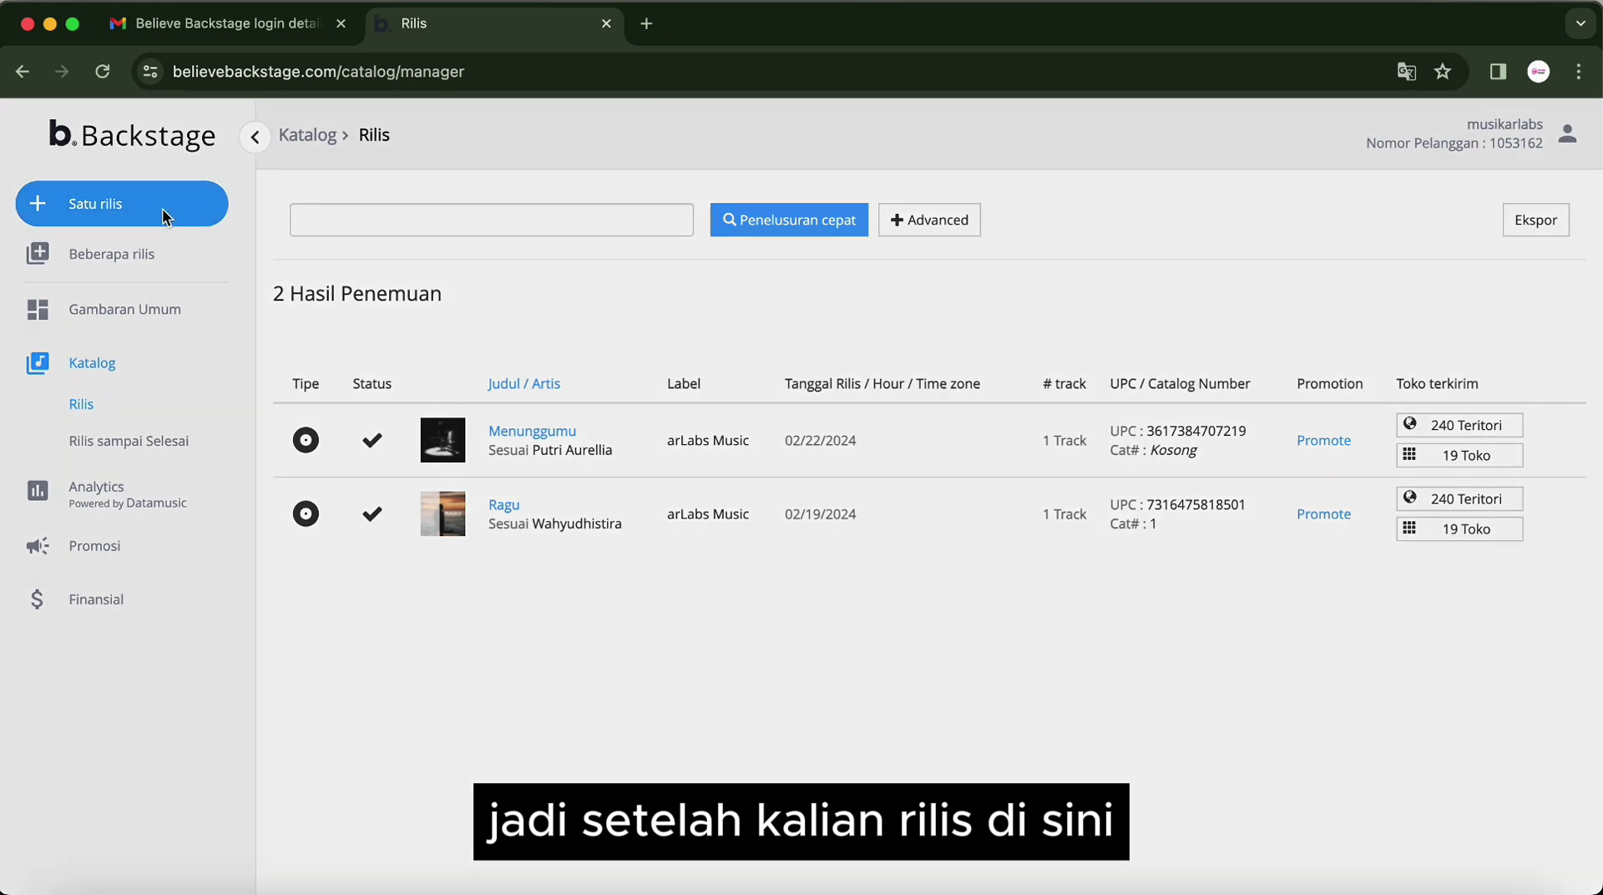
left_click(881, 616)
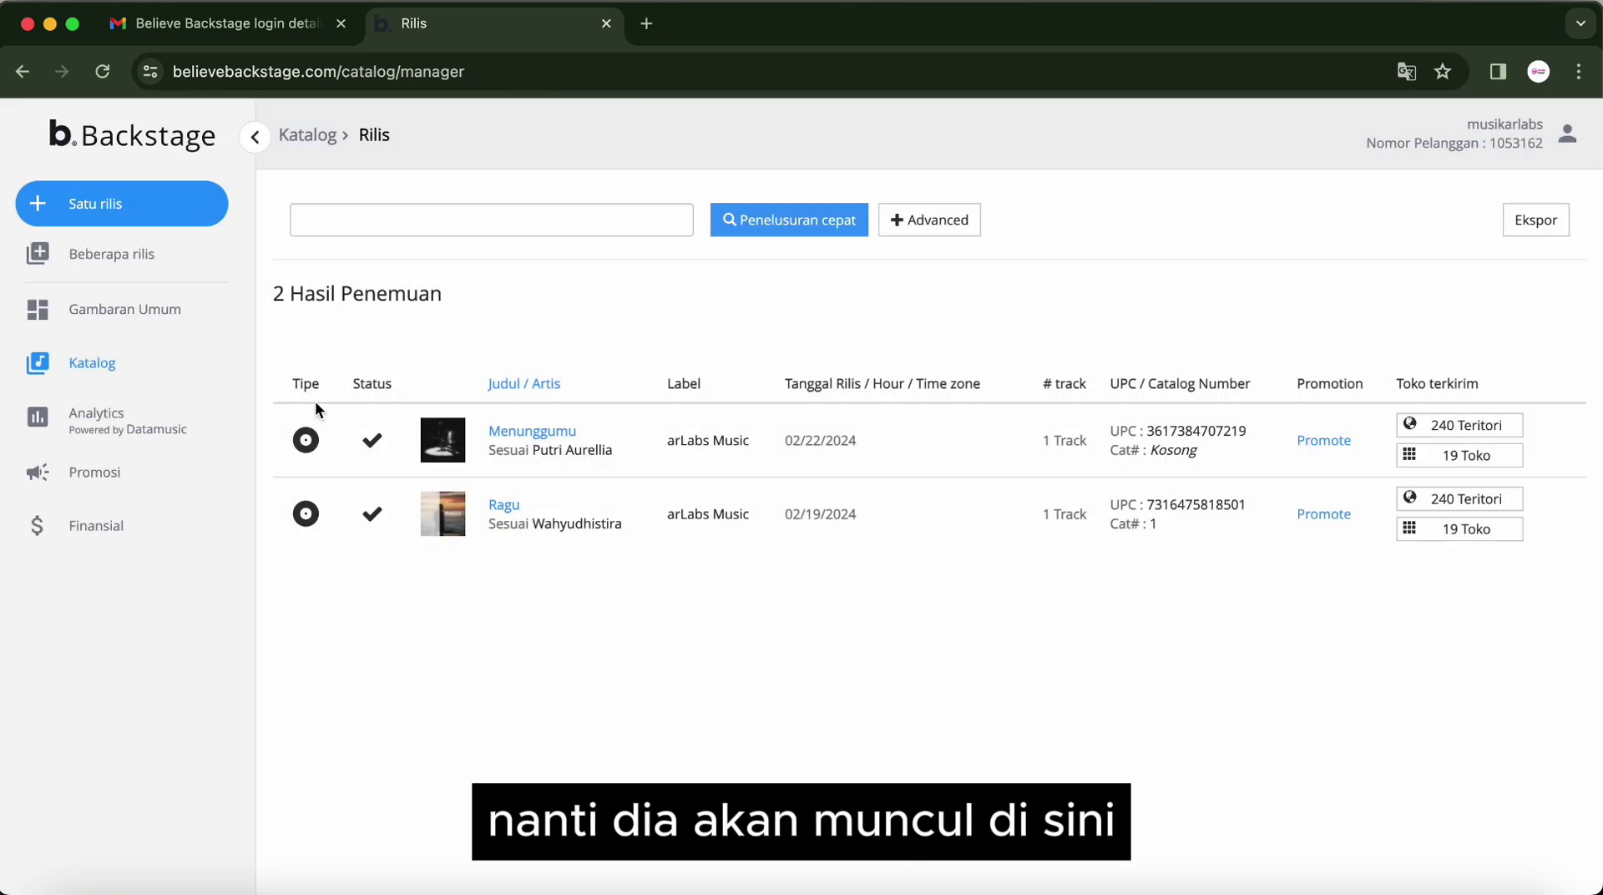
left_click(190, 379)
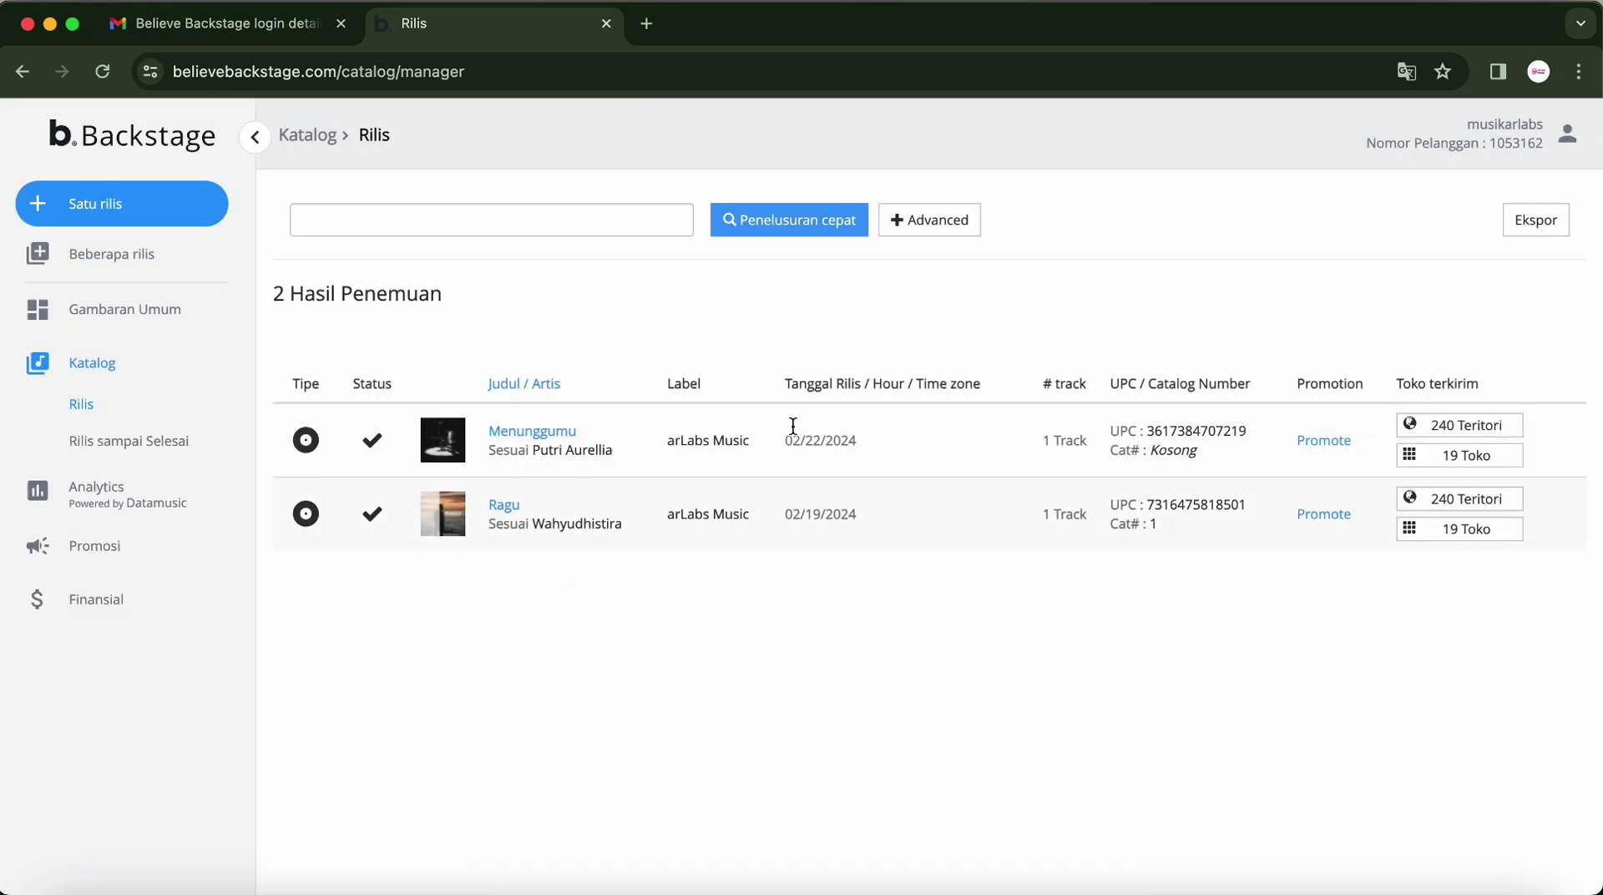
Open the Analytics section and accept the Datamusic welcome notice to reach the analytics tool selection.
left_click(143, 501)
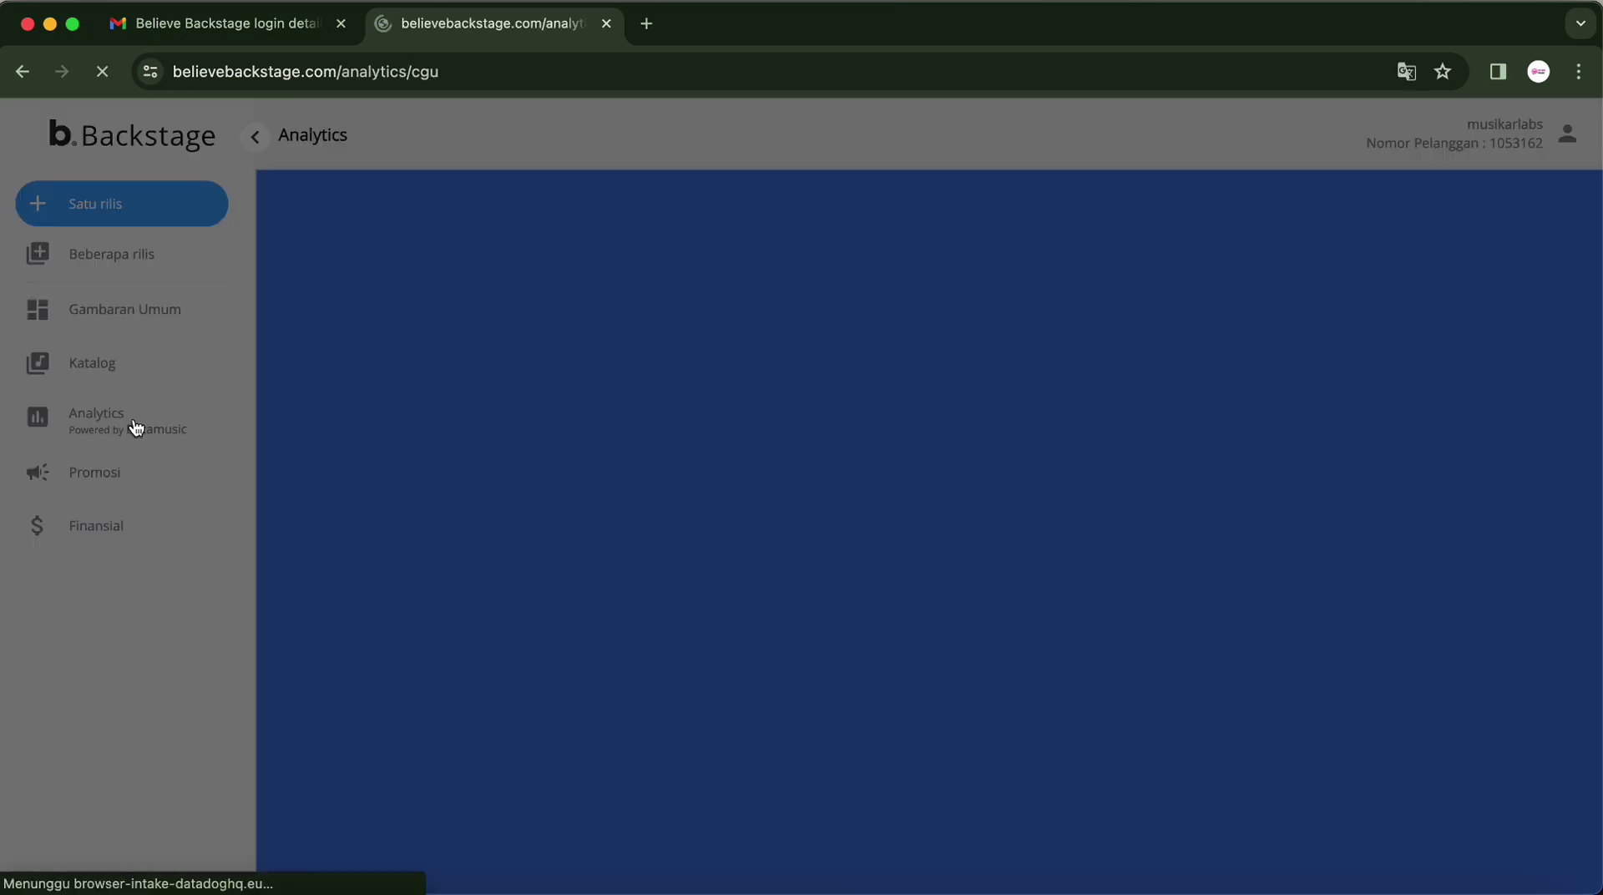
left_click(1193, 578)
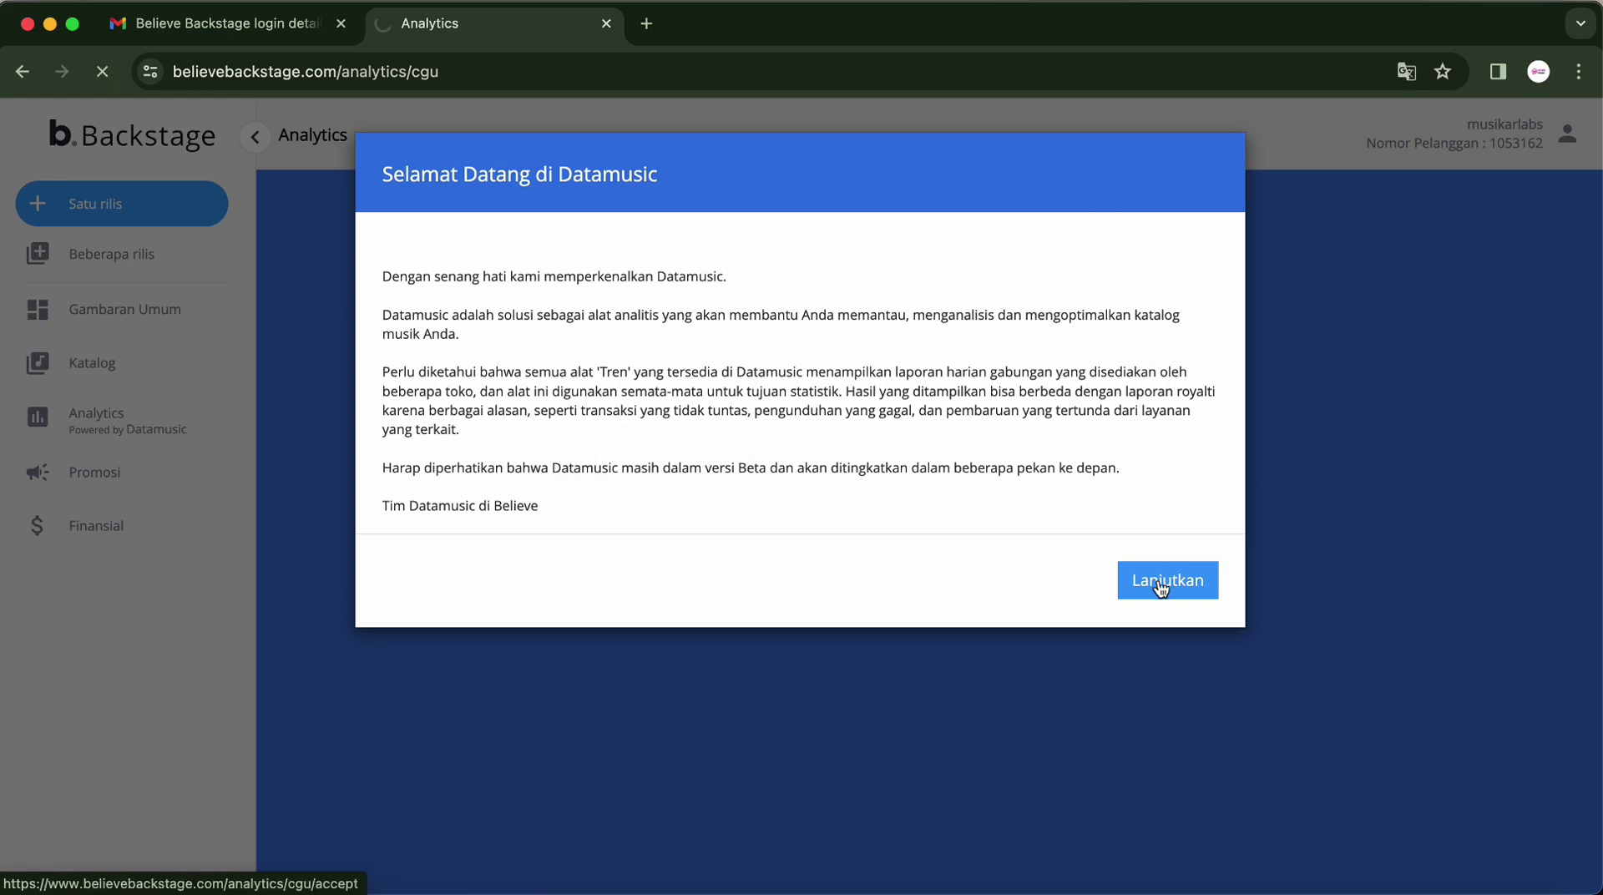
left_click(1161, 588)
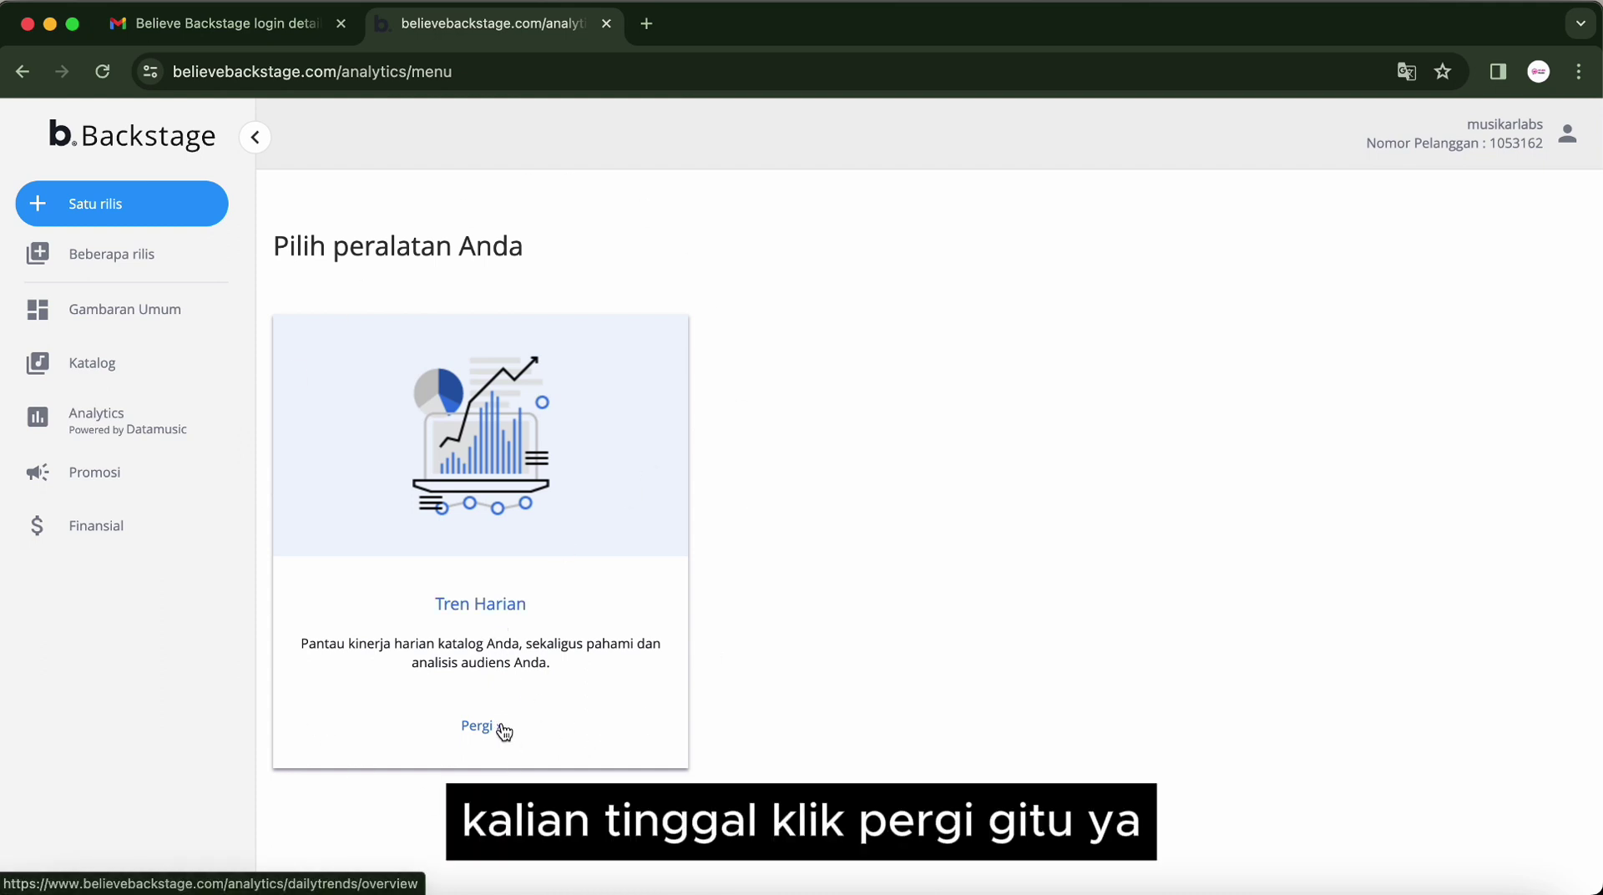
Open the Promosi section and look over the Hot Releases on its Releases page.
left_click(121, 470)
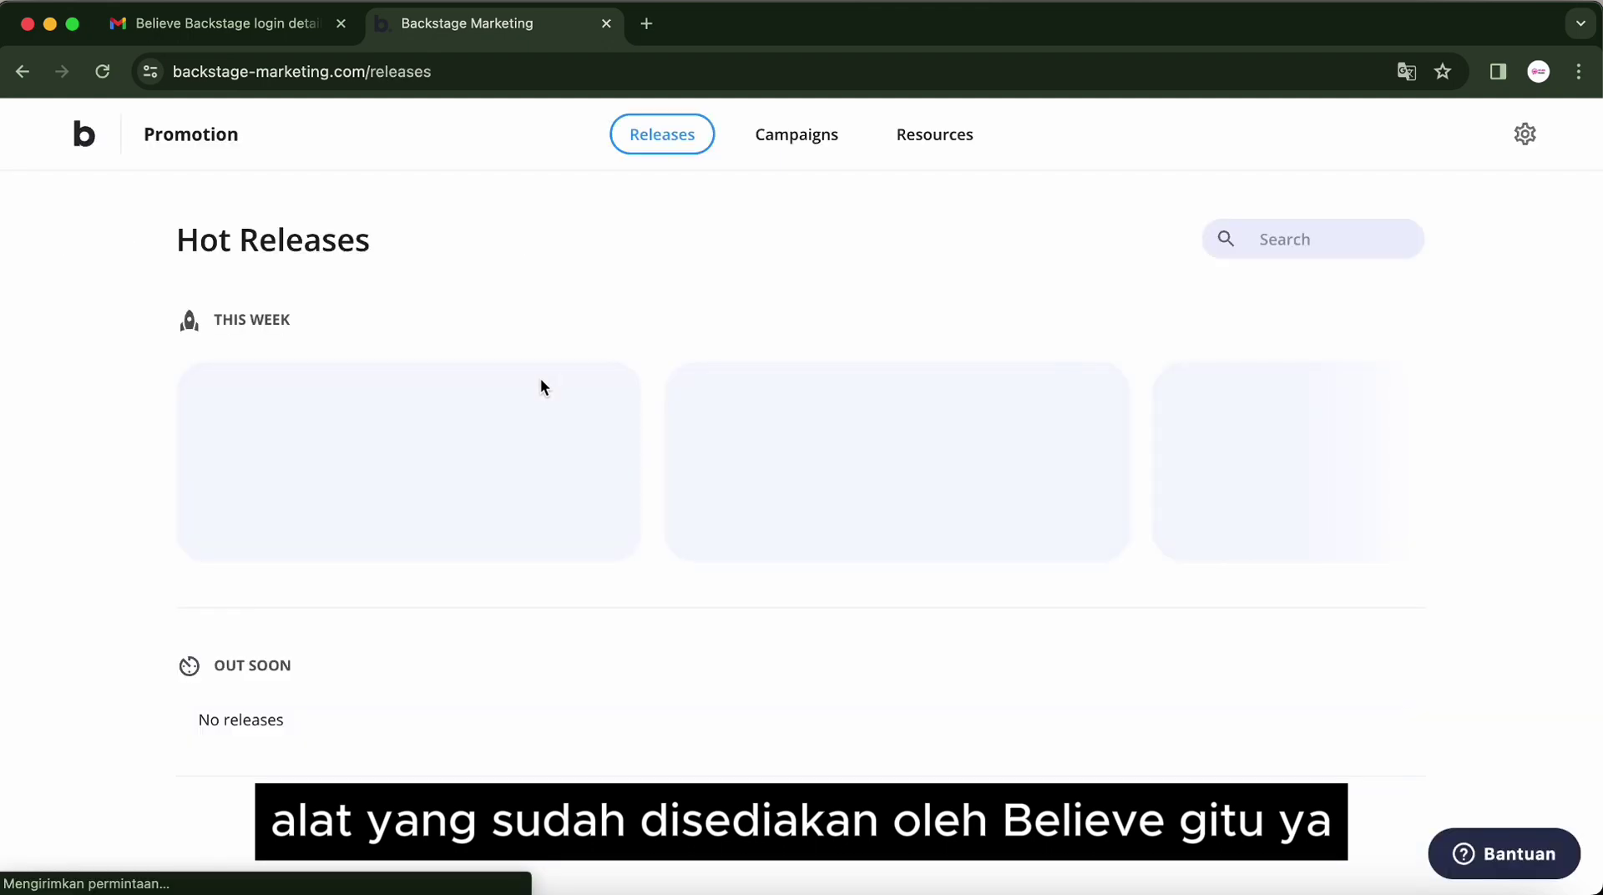
scroll(543, 387, "down", 3)
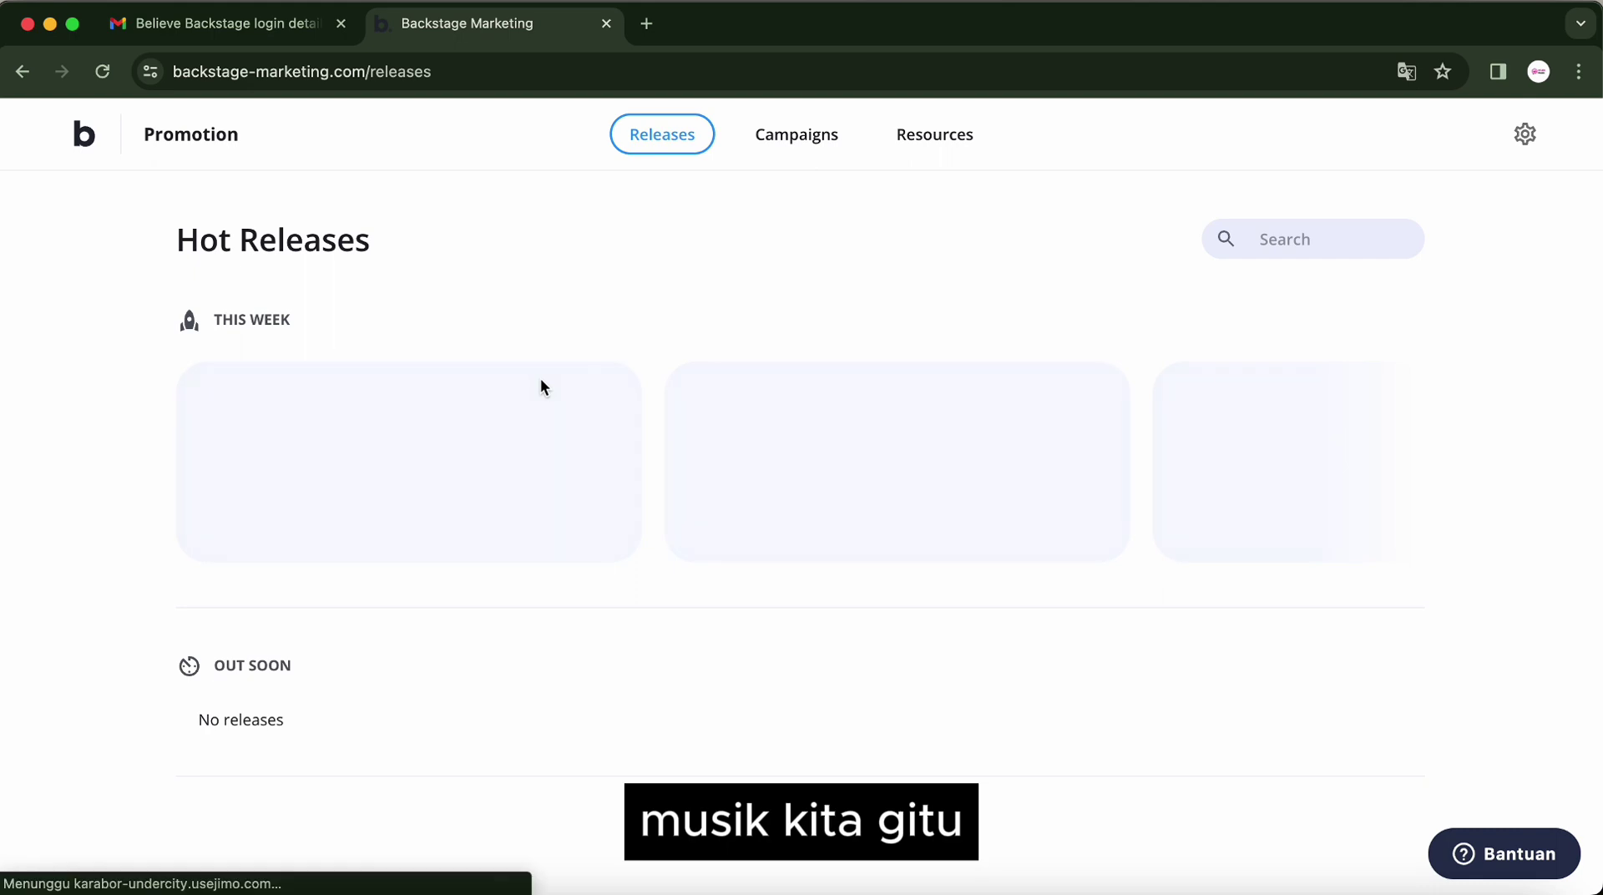
Examine the This Week, Out Soon and Just Released sections of the Hot Releases page.
scroll(539, 378, "down", 3)
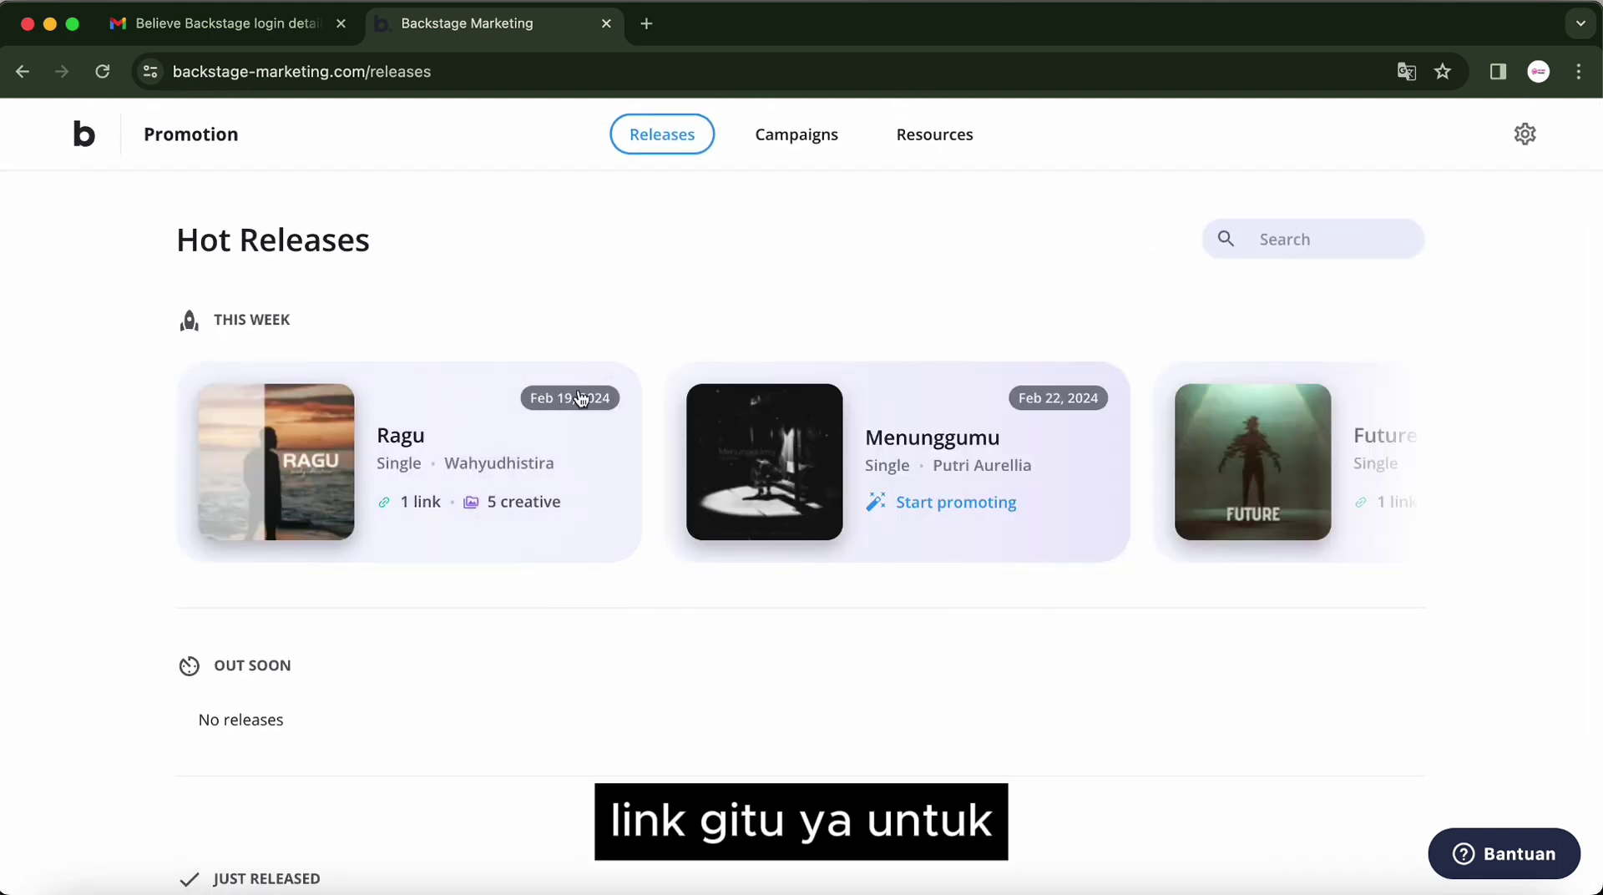
scroll(553, 524, "down", 2)
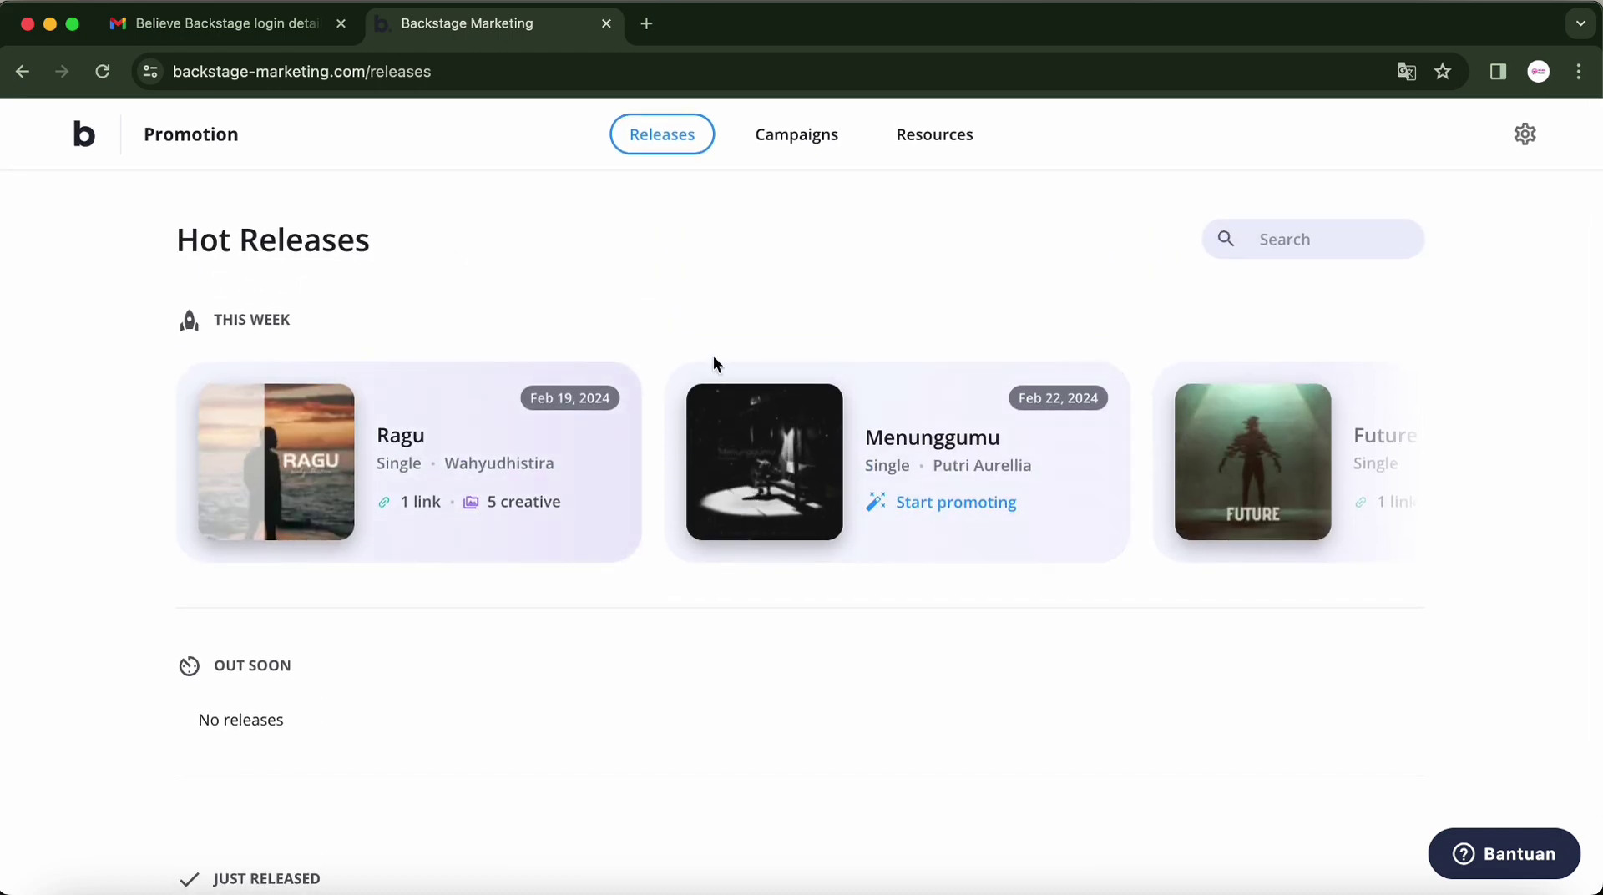
scroll(503, 336, "down", 2)
scroll(503, 336, "up", 2)
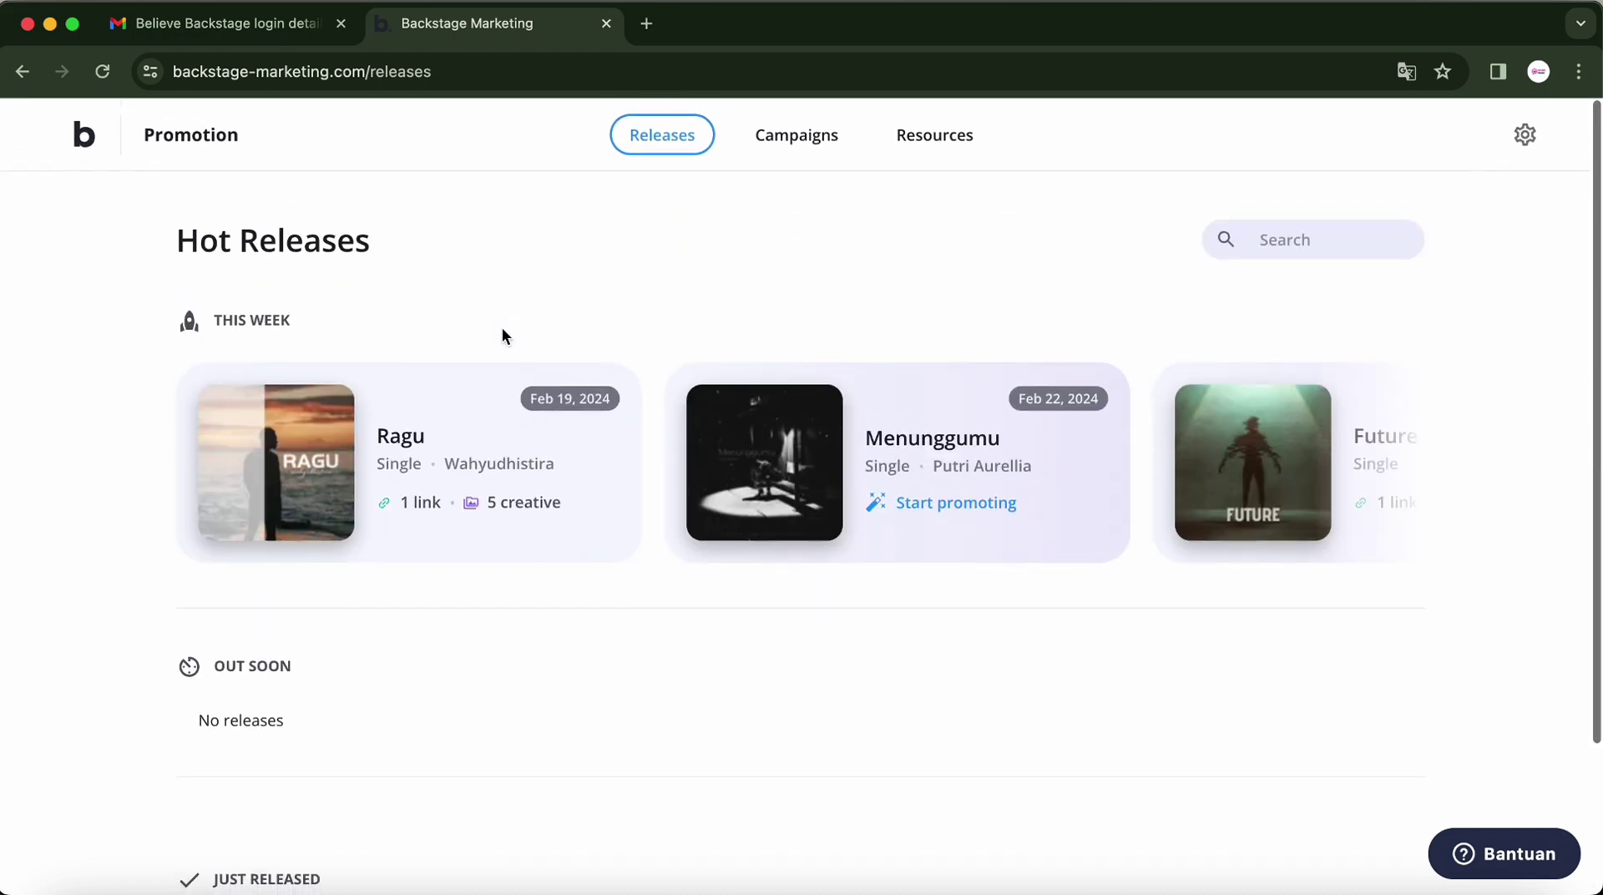
scroll(503, 335, "down", 2)
scroll(503, 331, "up", 2)
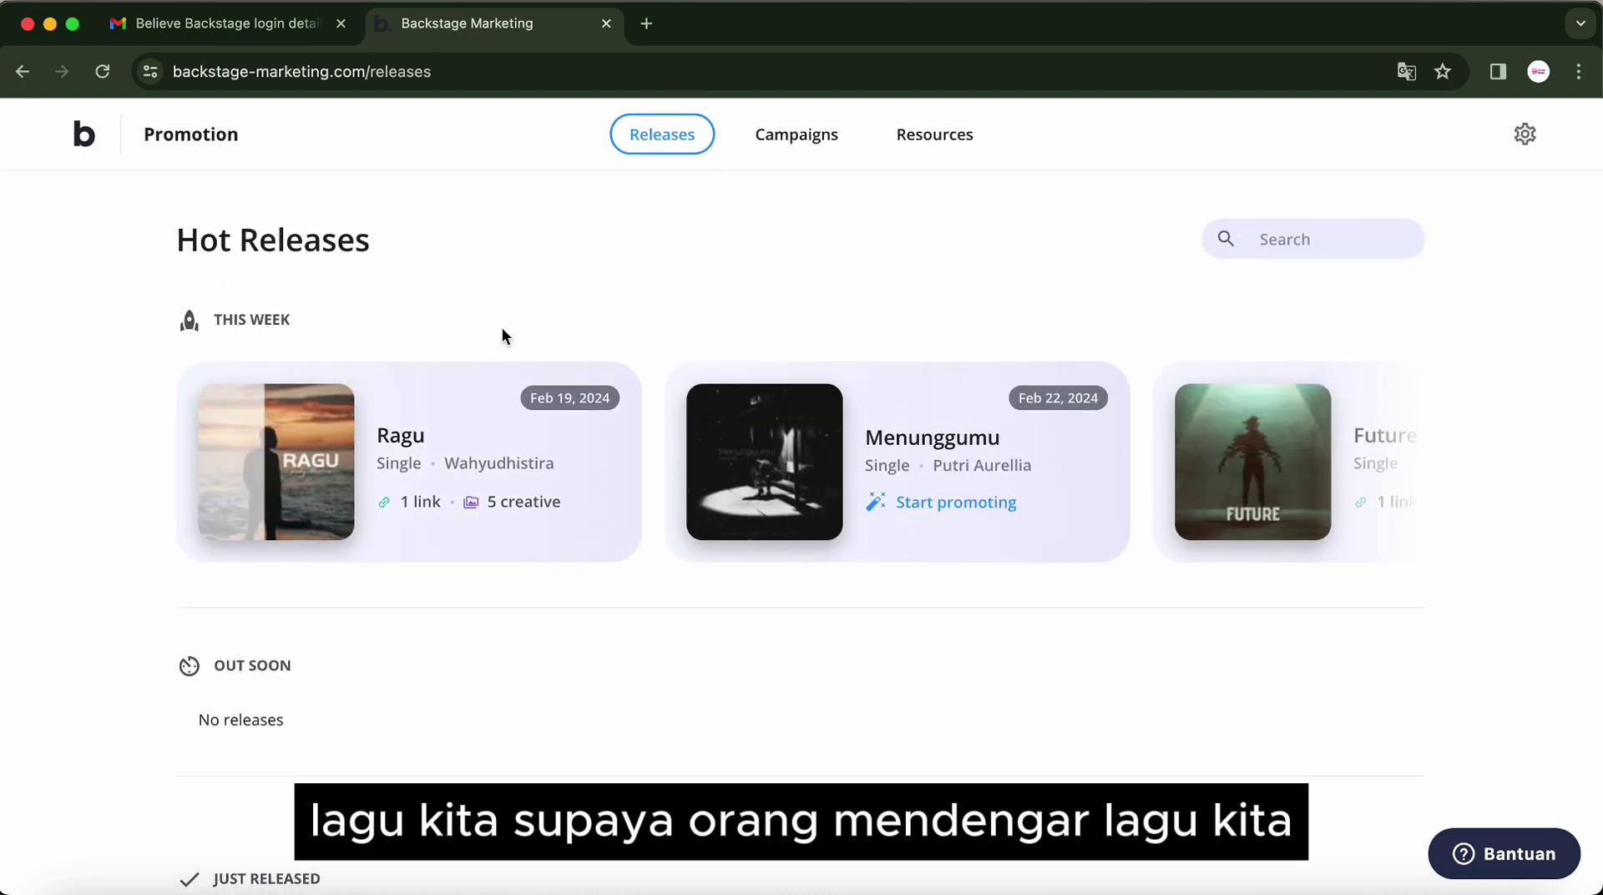
scroll(503, 331, "down", 2)
scroll(503, 329, "up", 1)
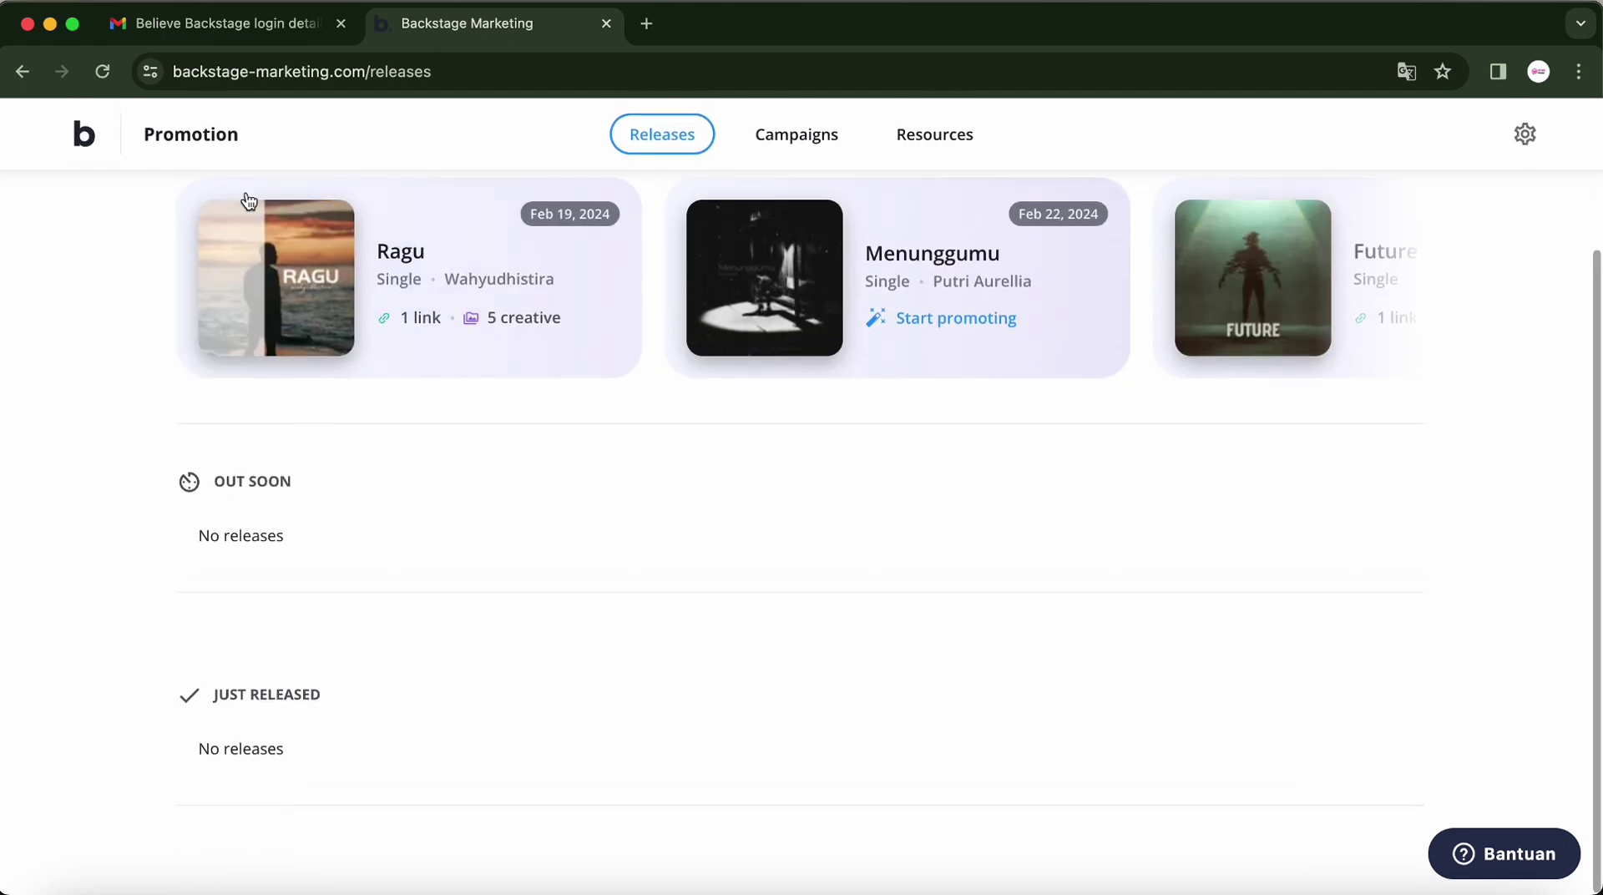
Leave the Promotion site and open Finansial to look over the available reports and report-creation section on the Laporan keuangan page.
left_click(20, 73)
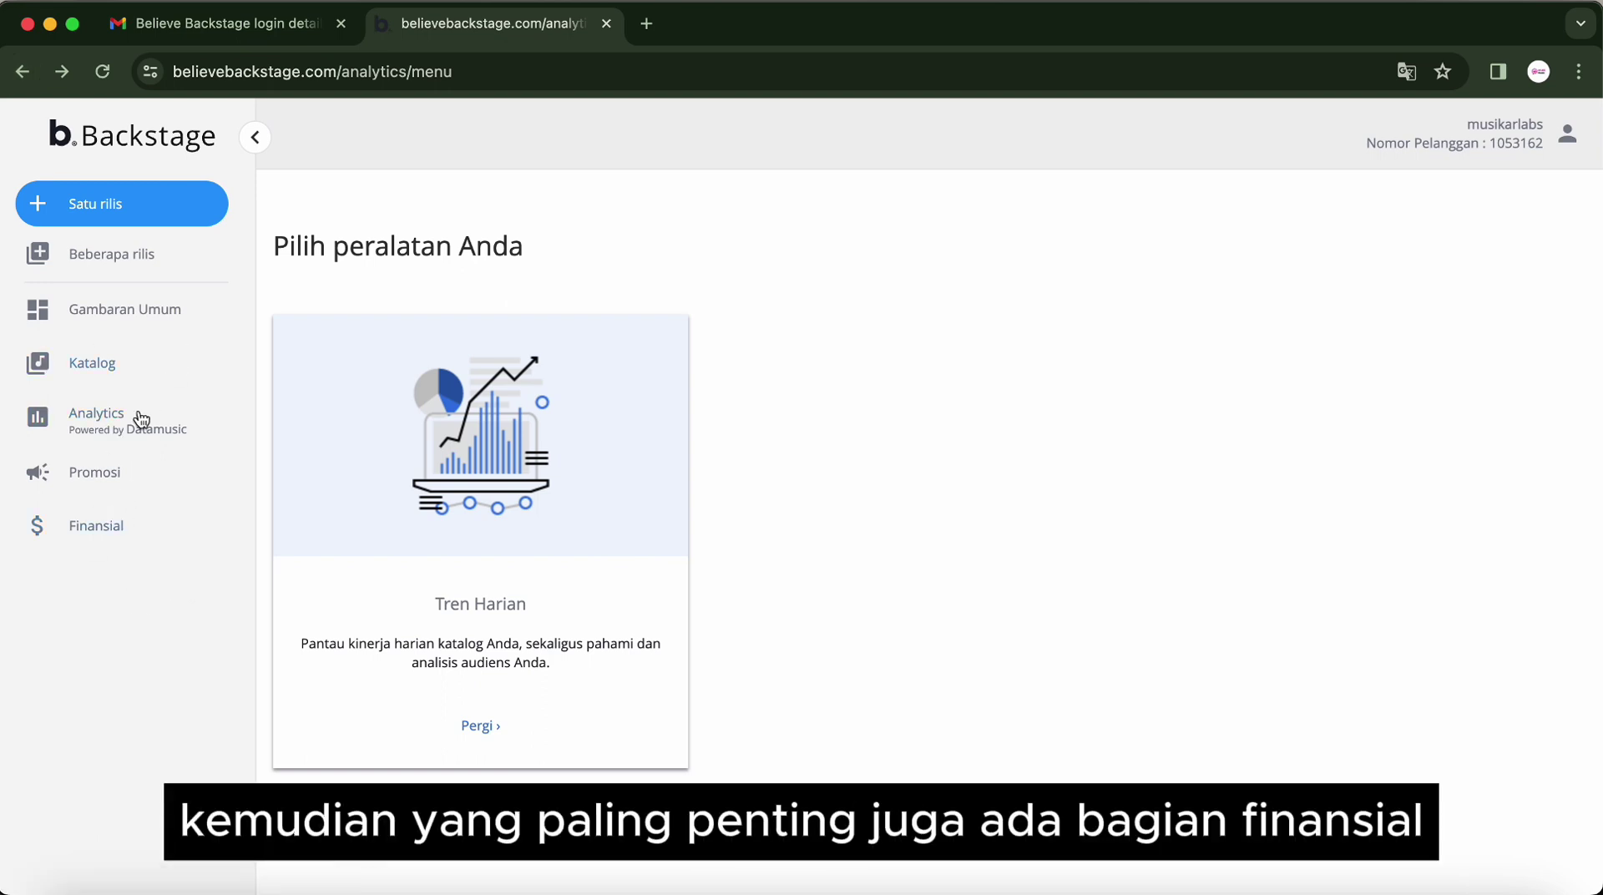
left_click(117, 524)
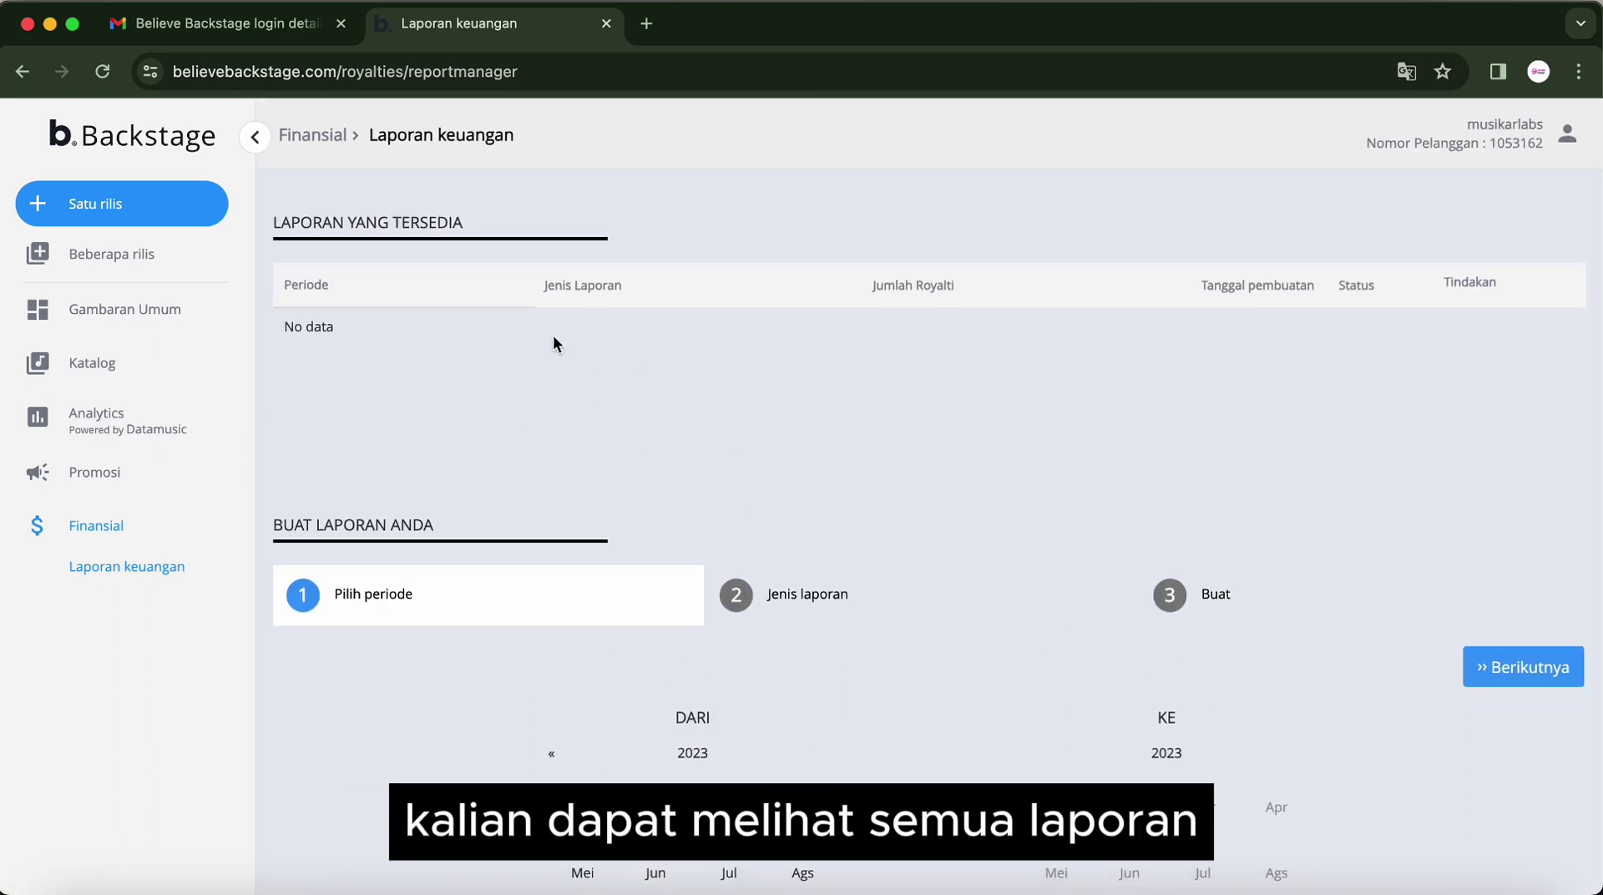
scroll(735, 381, "down", 3)
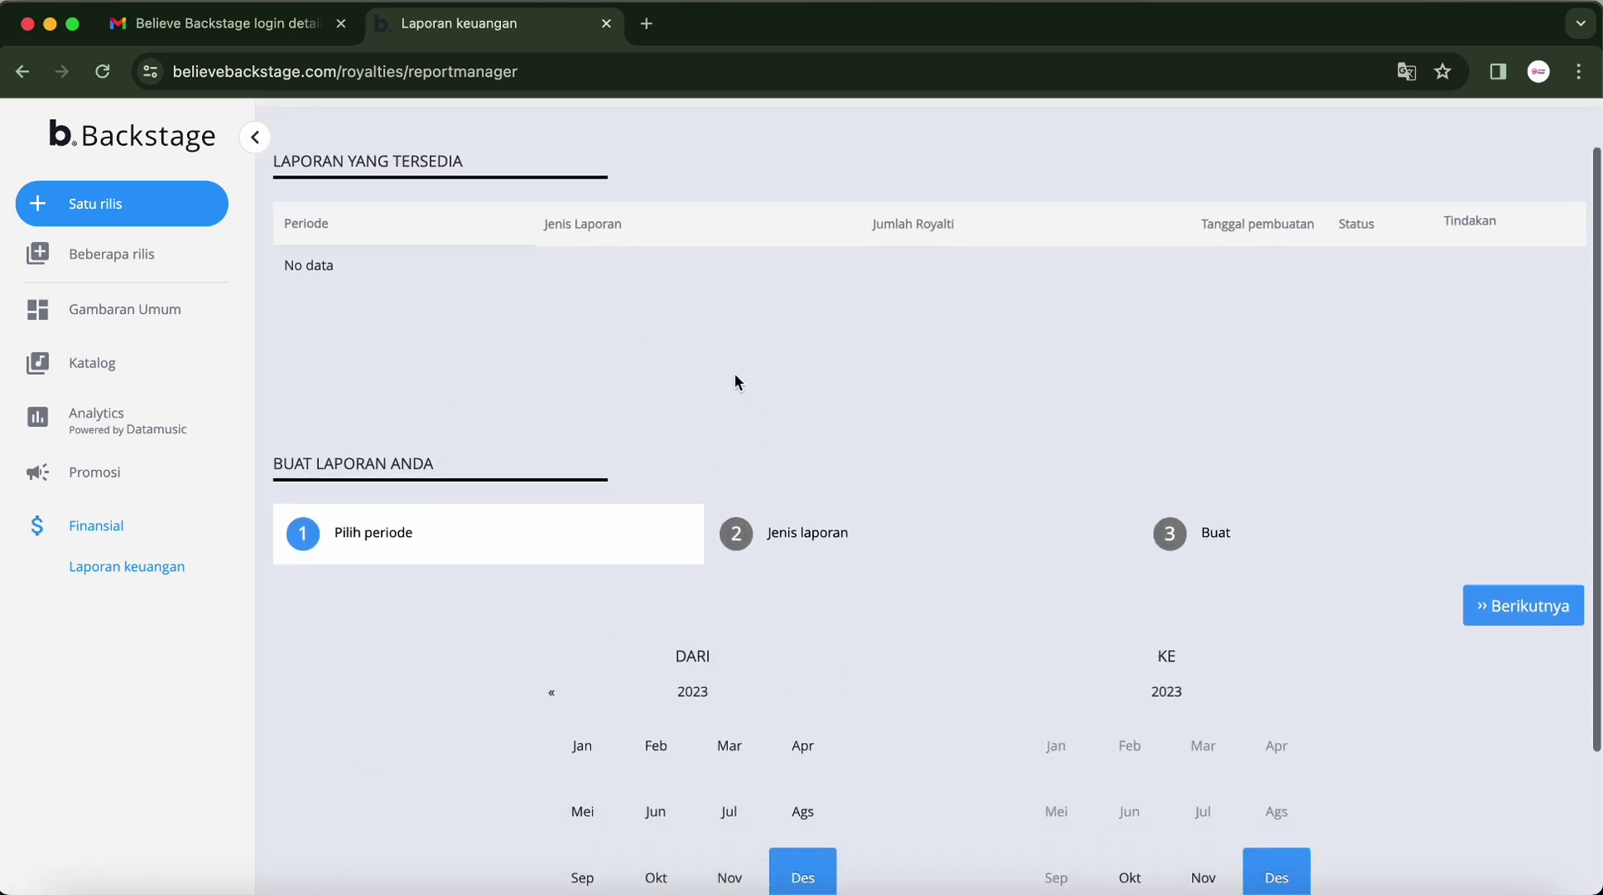
scroll(519, 324, "up", 3)
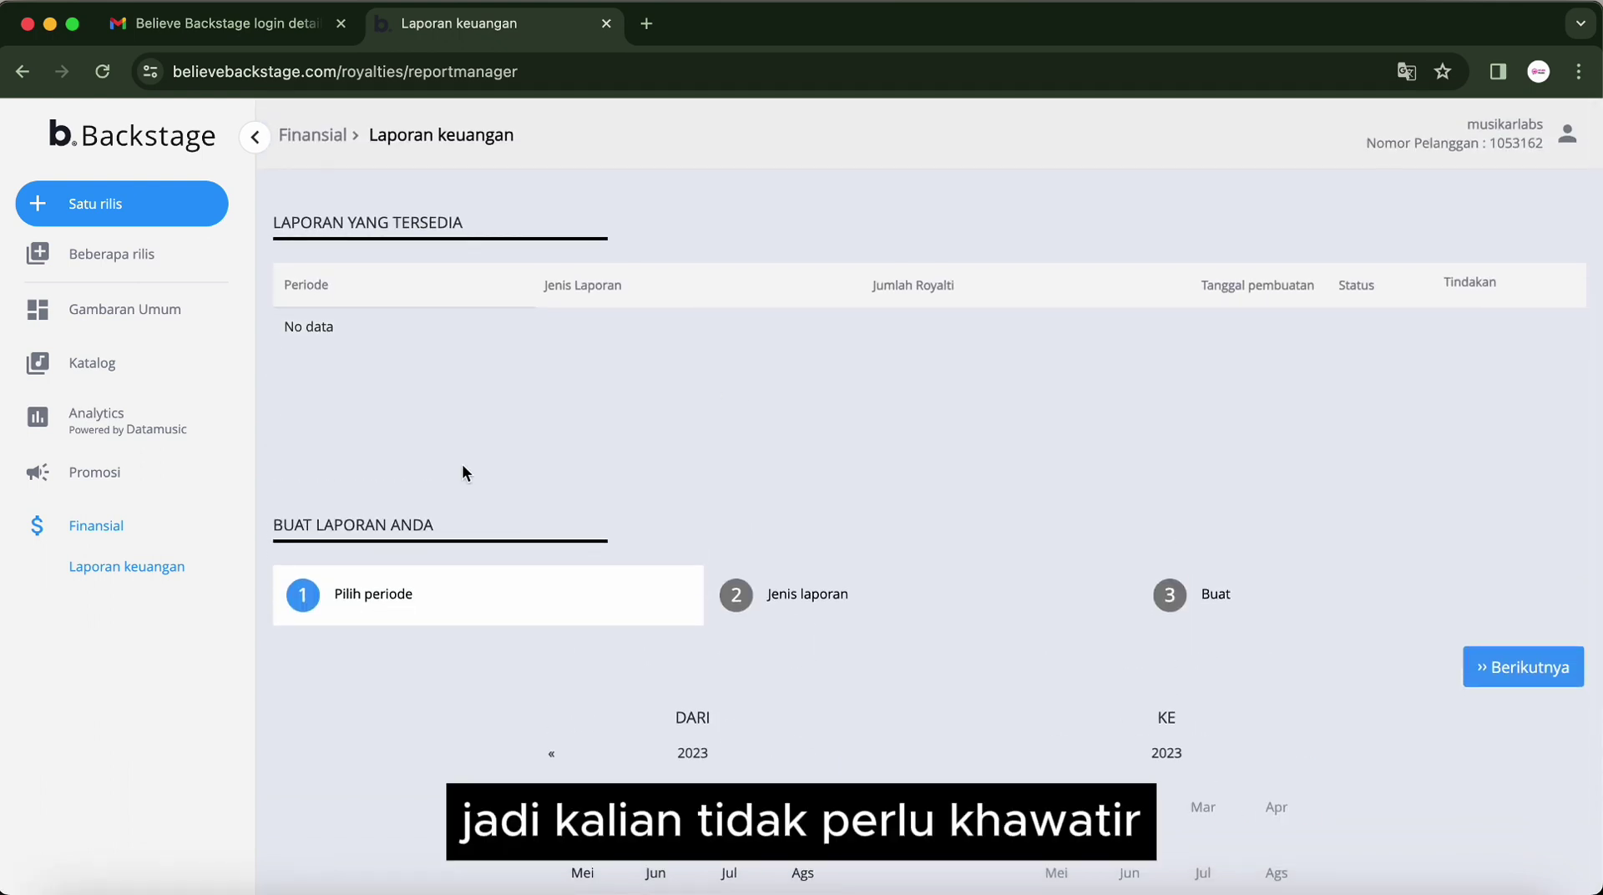
scroll(462, 473, "down", 1)
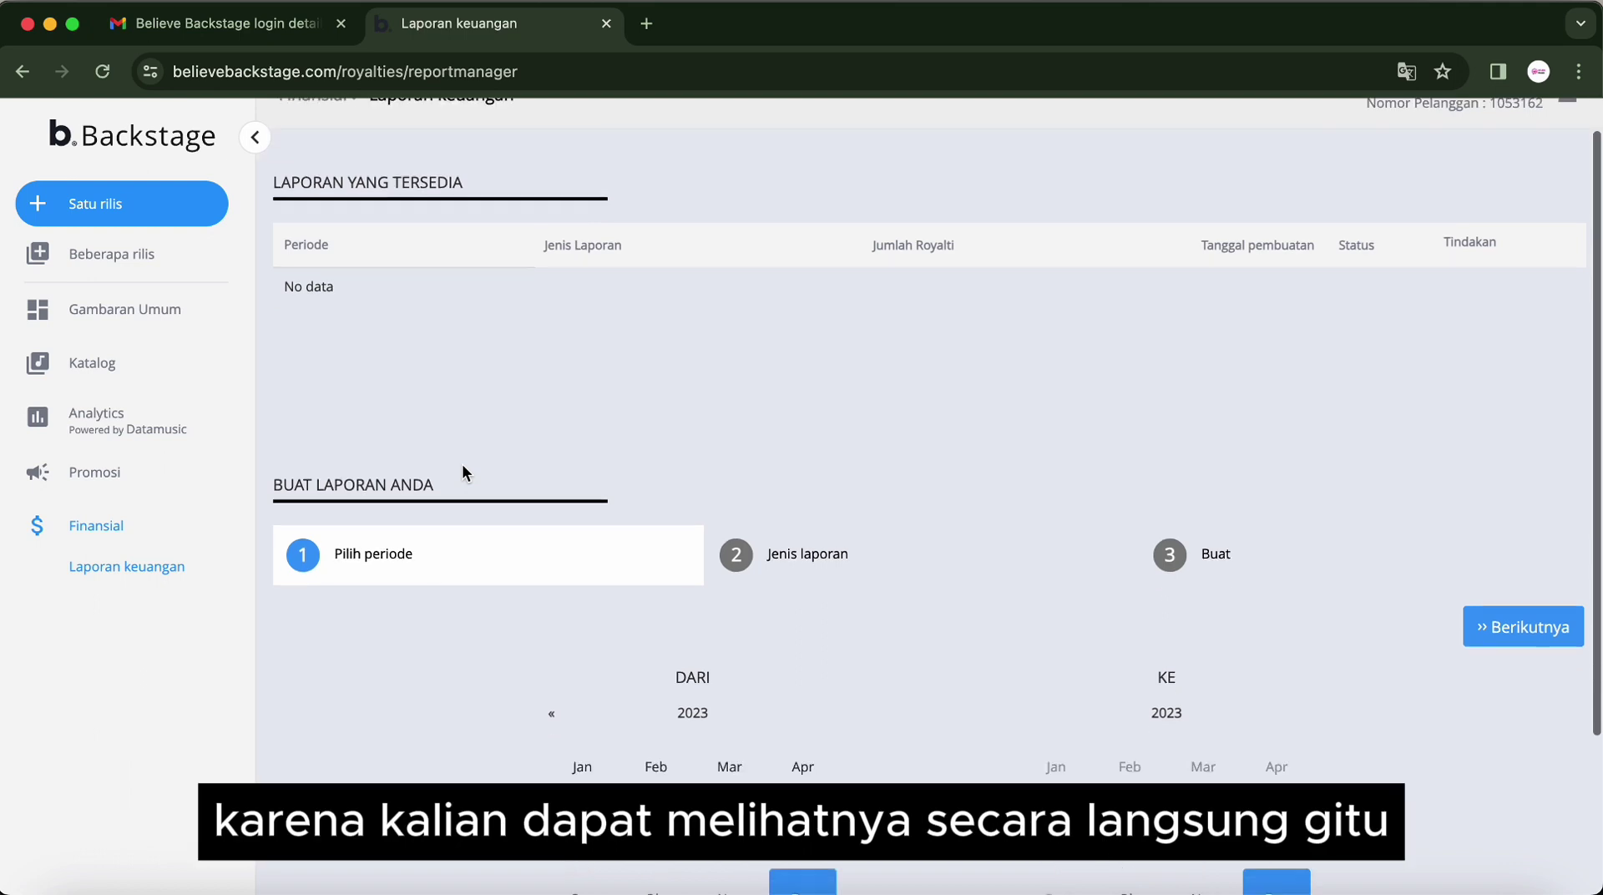
scroll(462, 473, "up", 1)
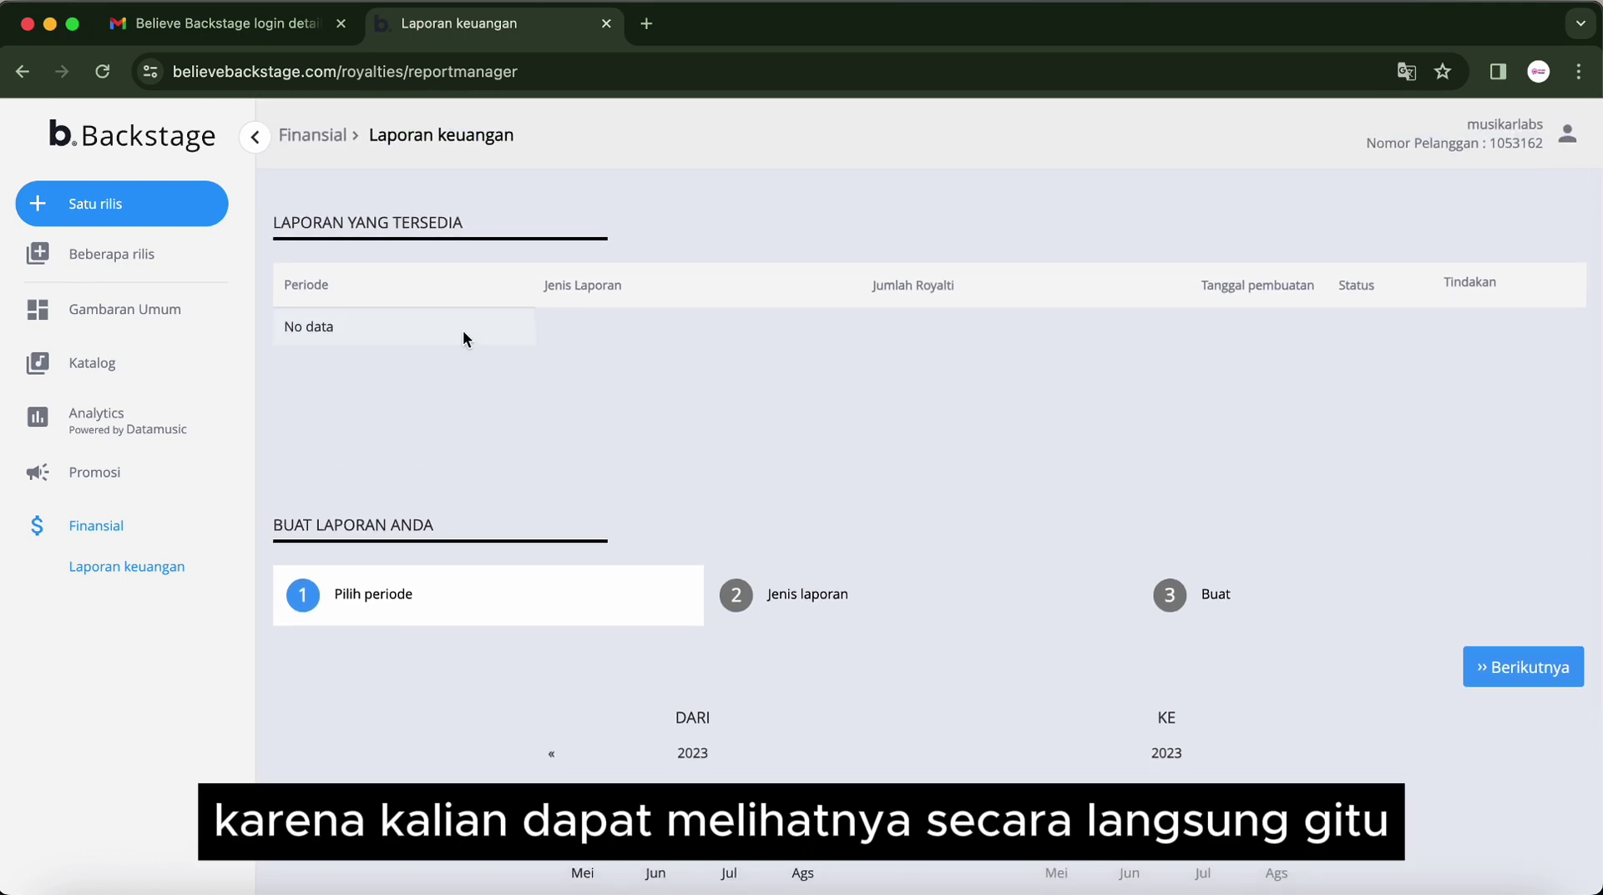
View the Beberapa rilis page and open the account's profile options.
left_click(186, 311)
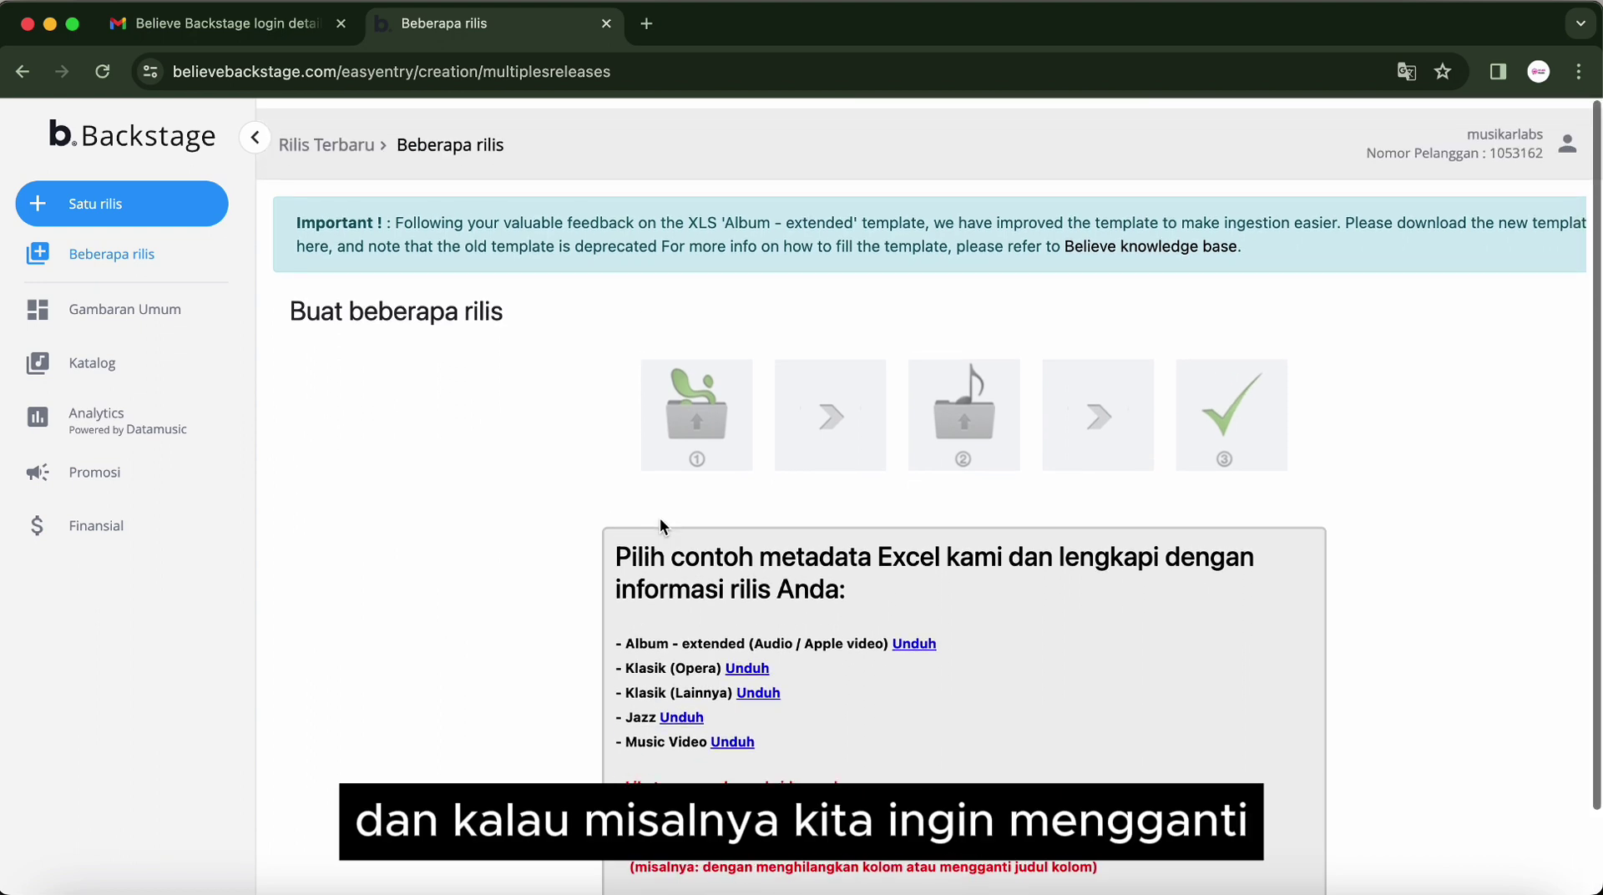
scroll(660, 518, "down", 1)
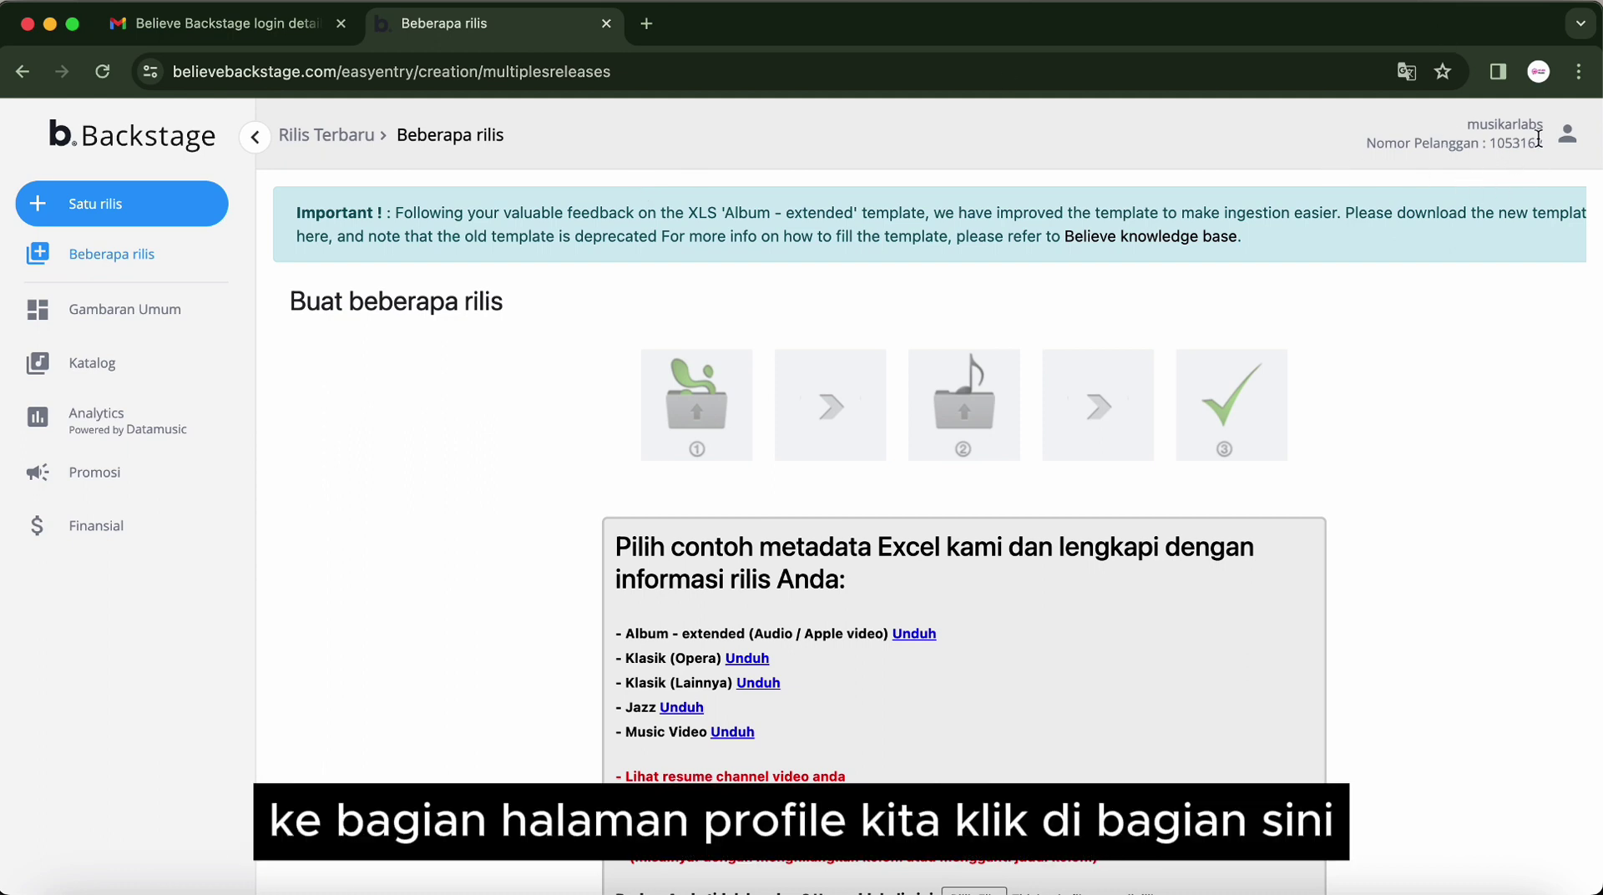
left_click(1567, 136)
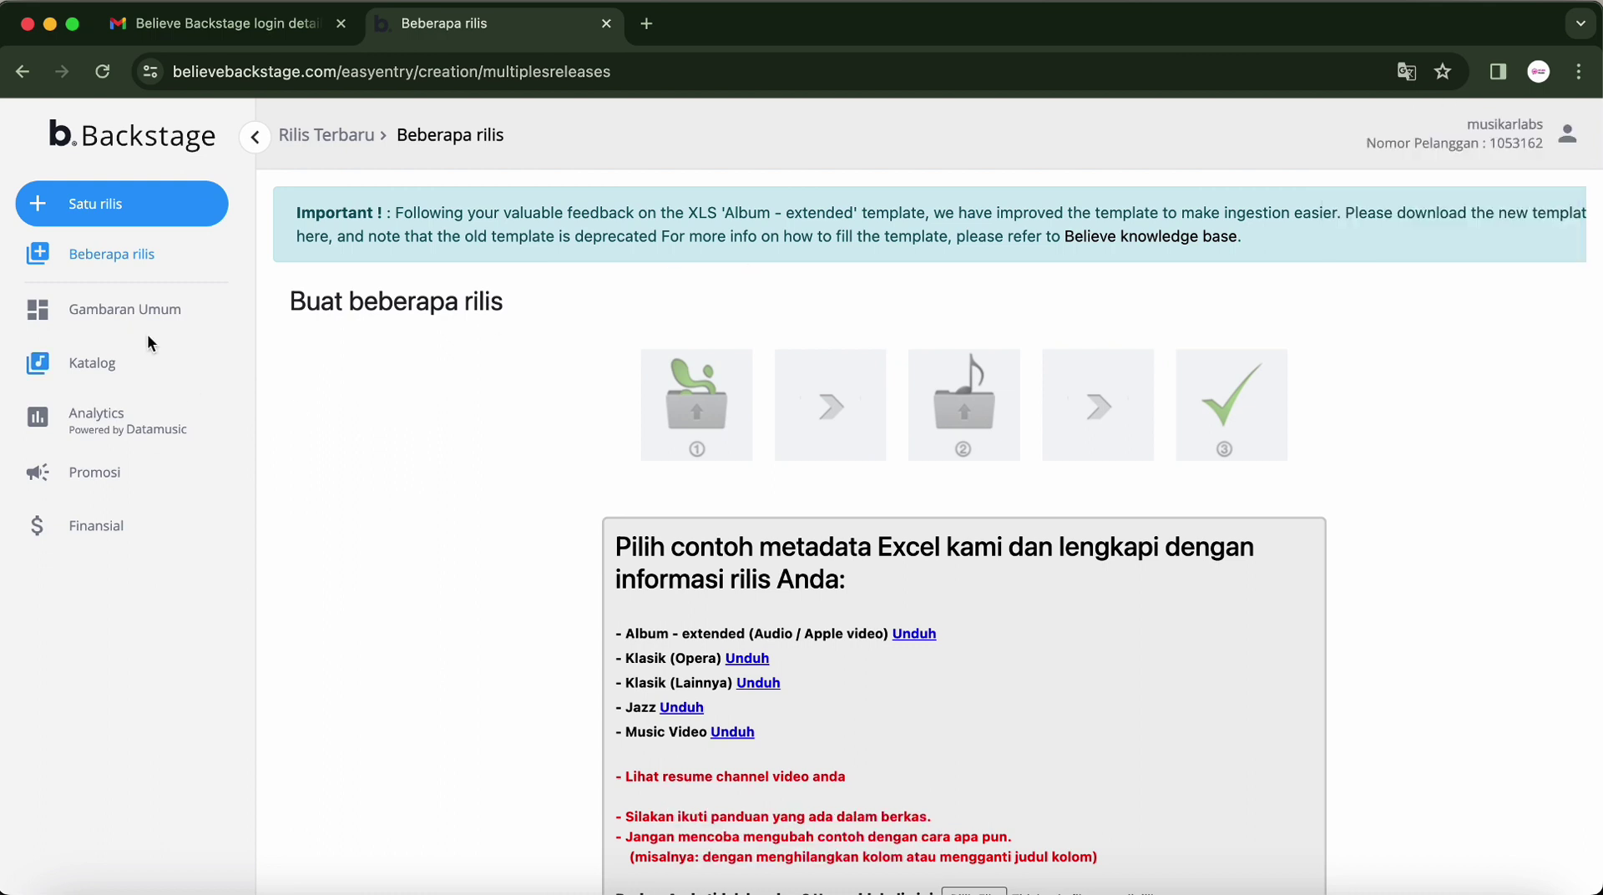
Go back to the Gambaran Umum overview and open the Tipe Video Singkat page under Analytics to look it over.
left_click(34, 314)
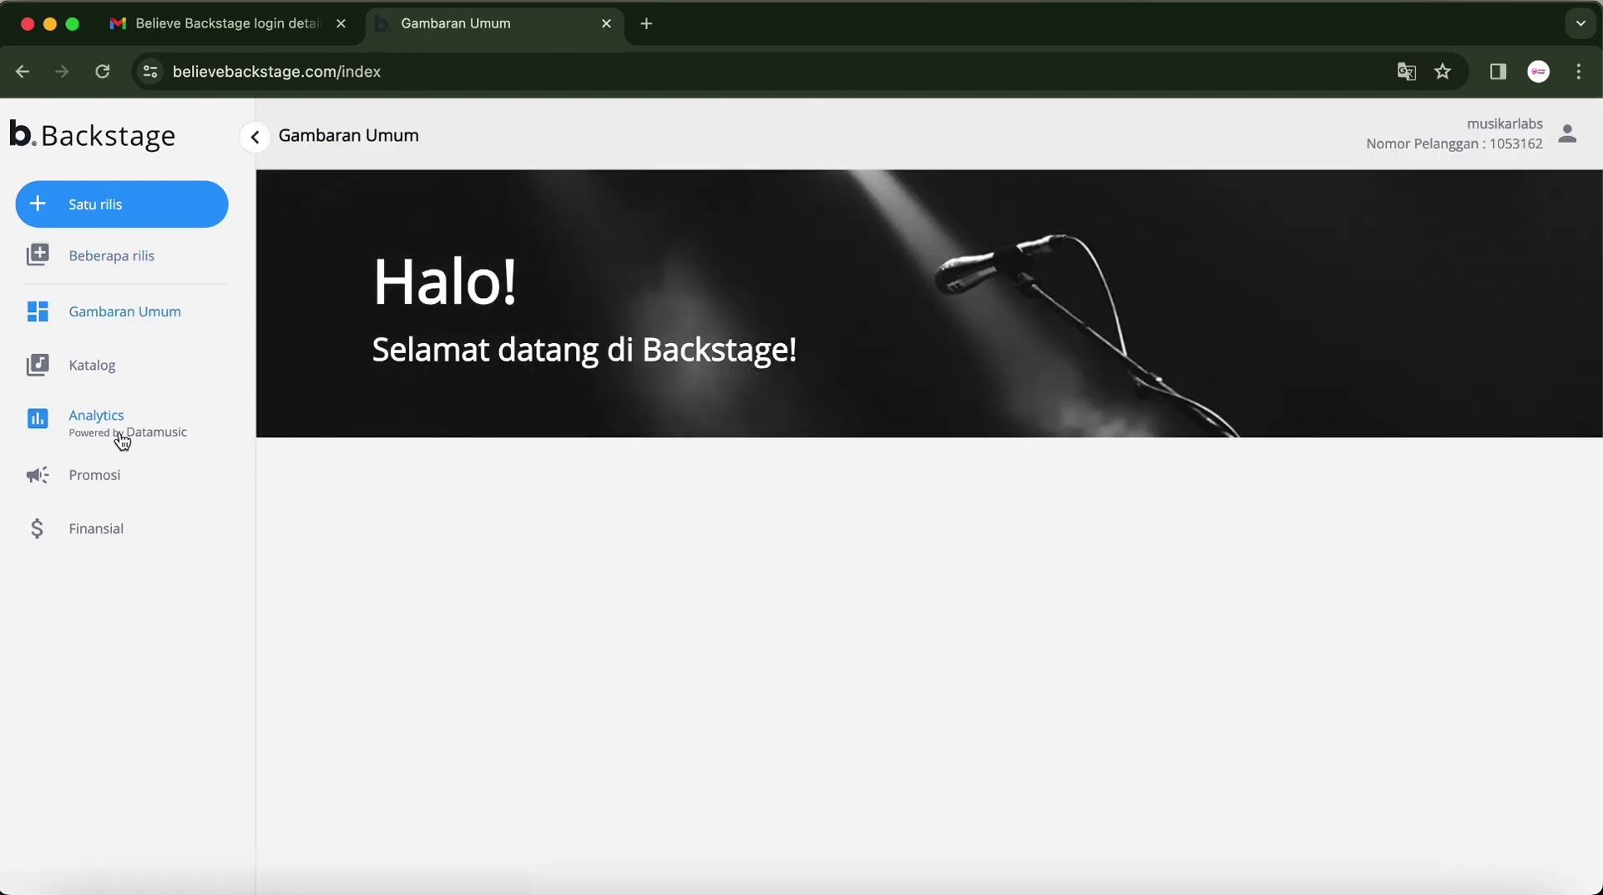
left_click(125, 434)
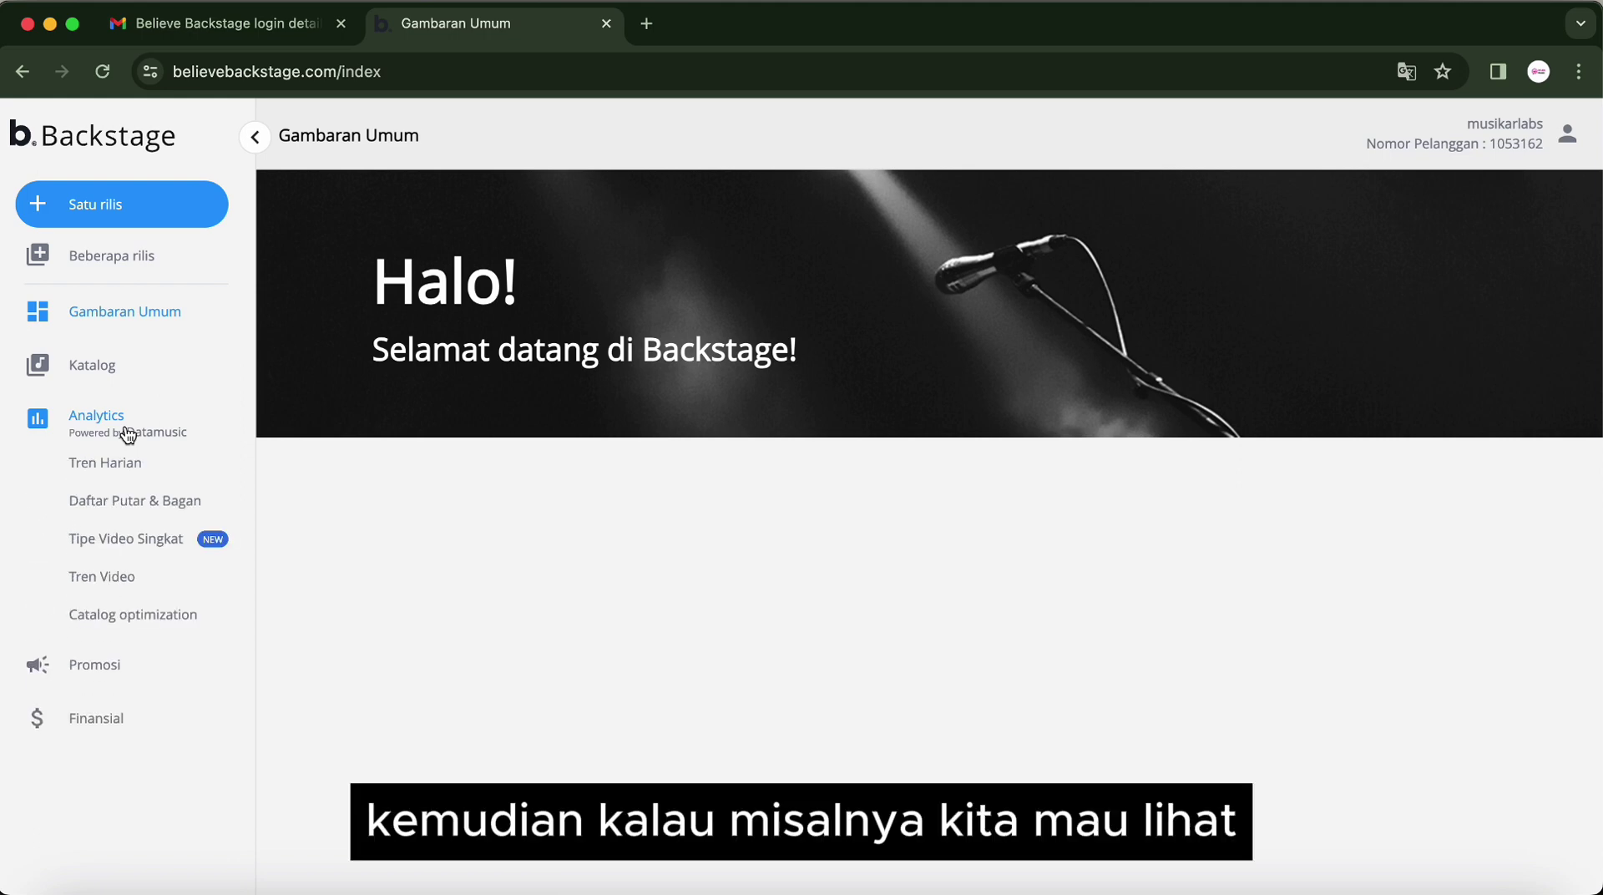
left_click(133, 575)
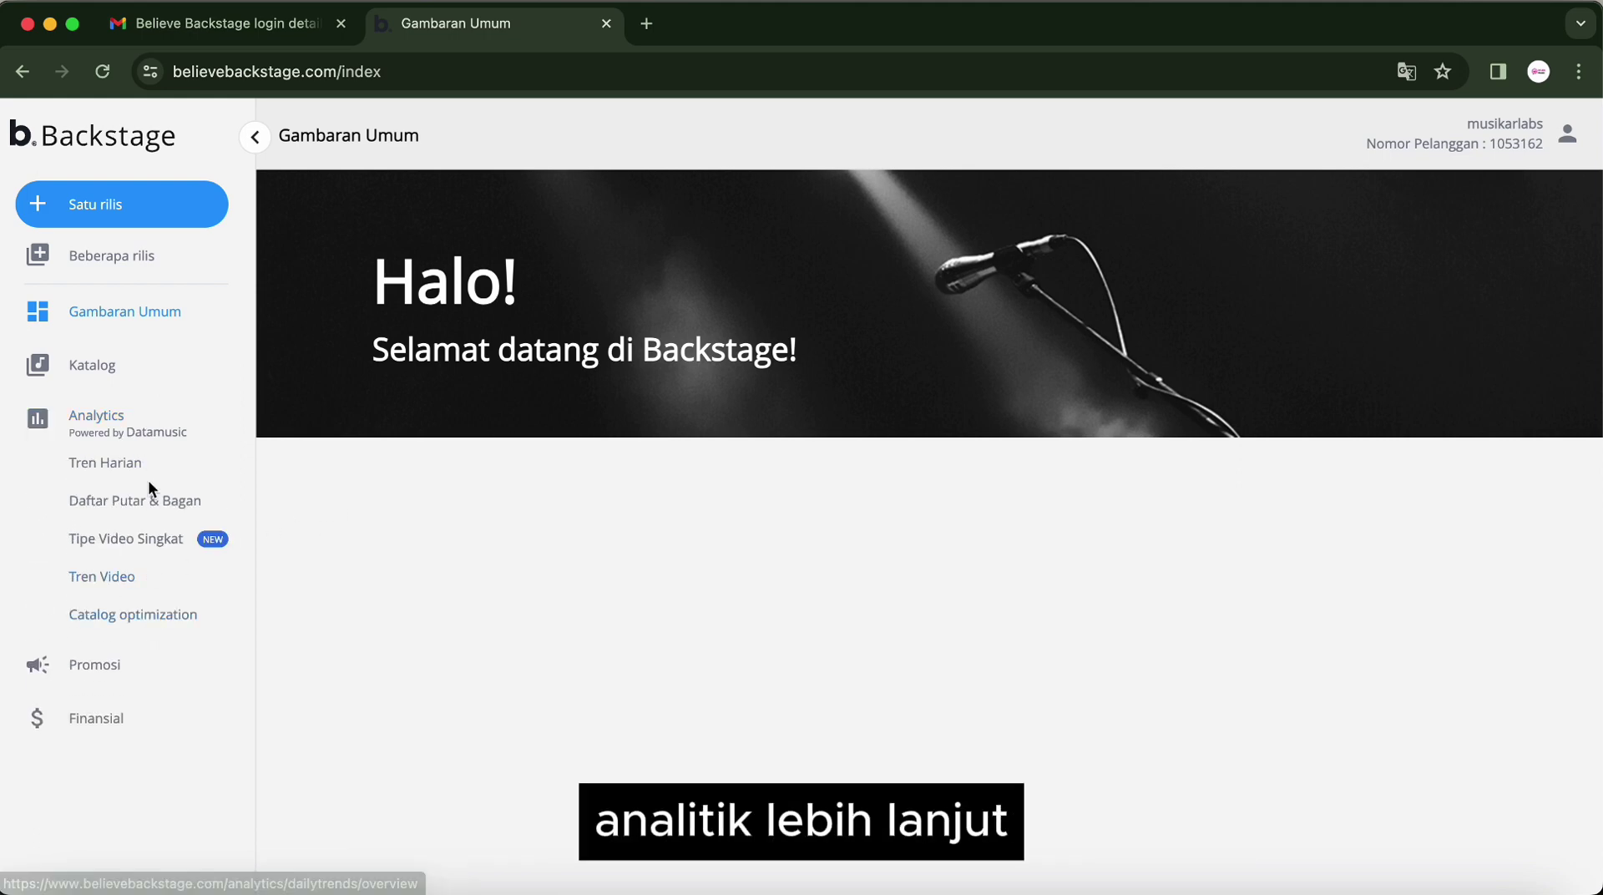
left_click(159, 539)
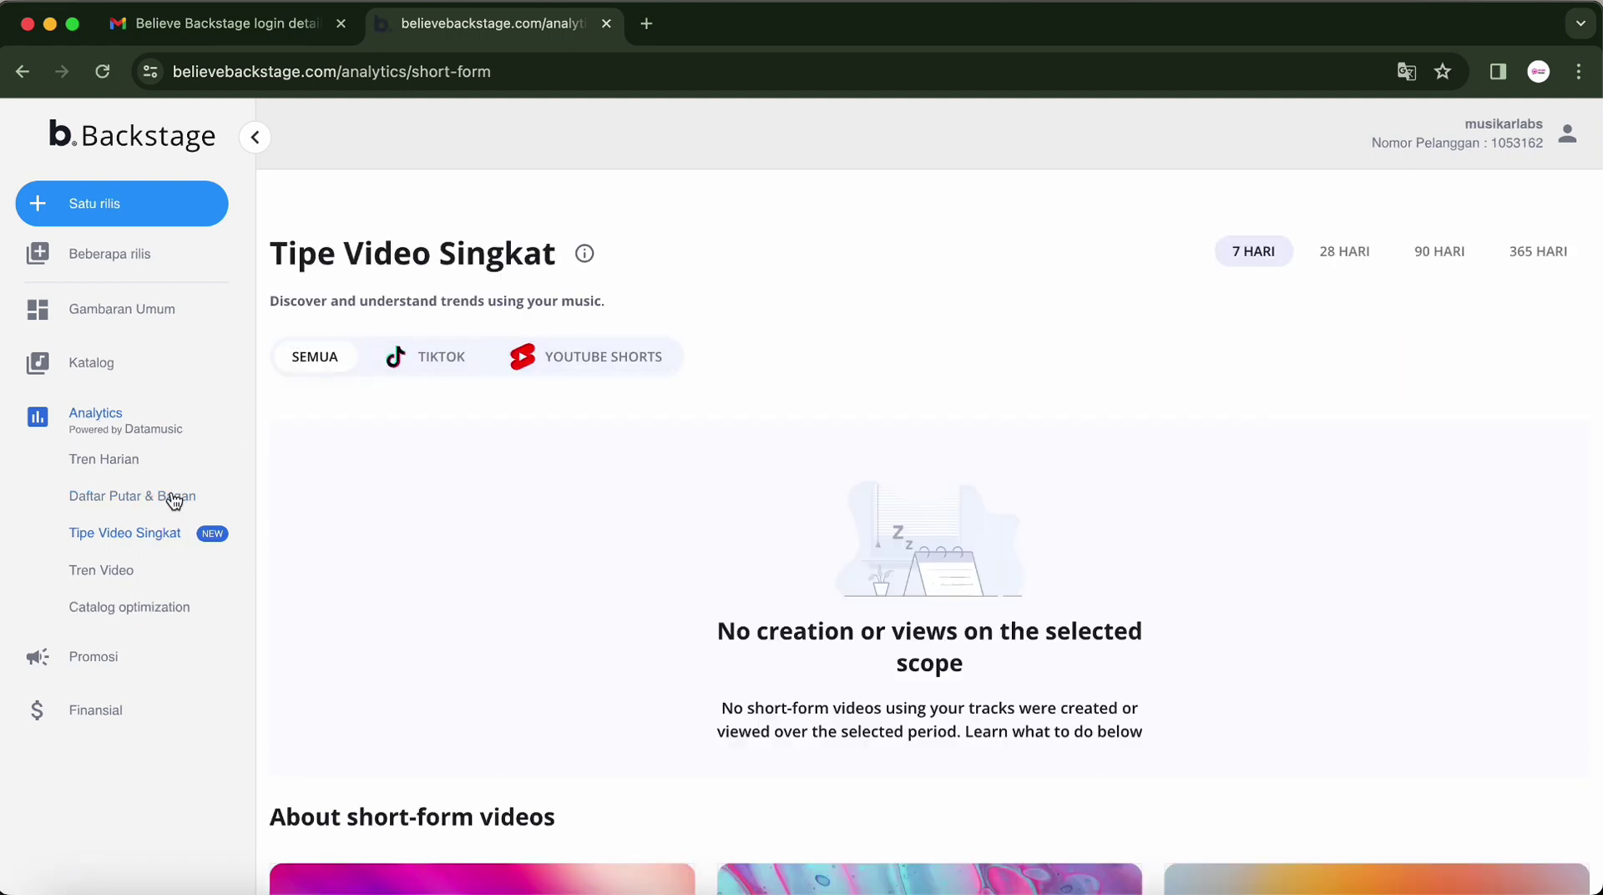
scroll(501, 434, "down", 3)
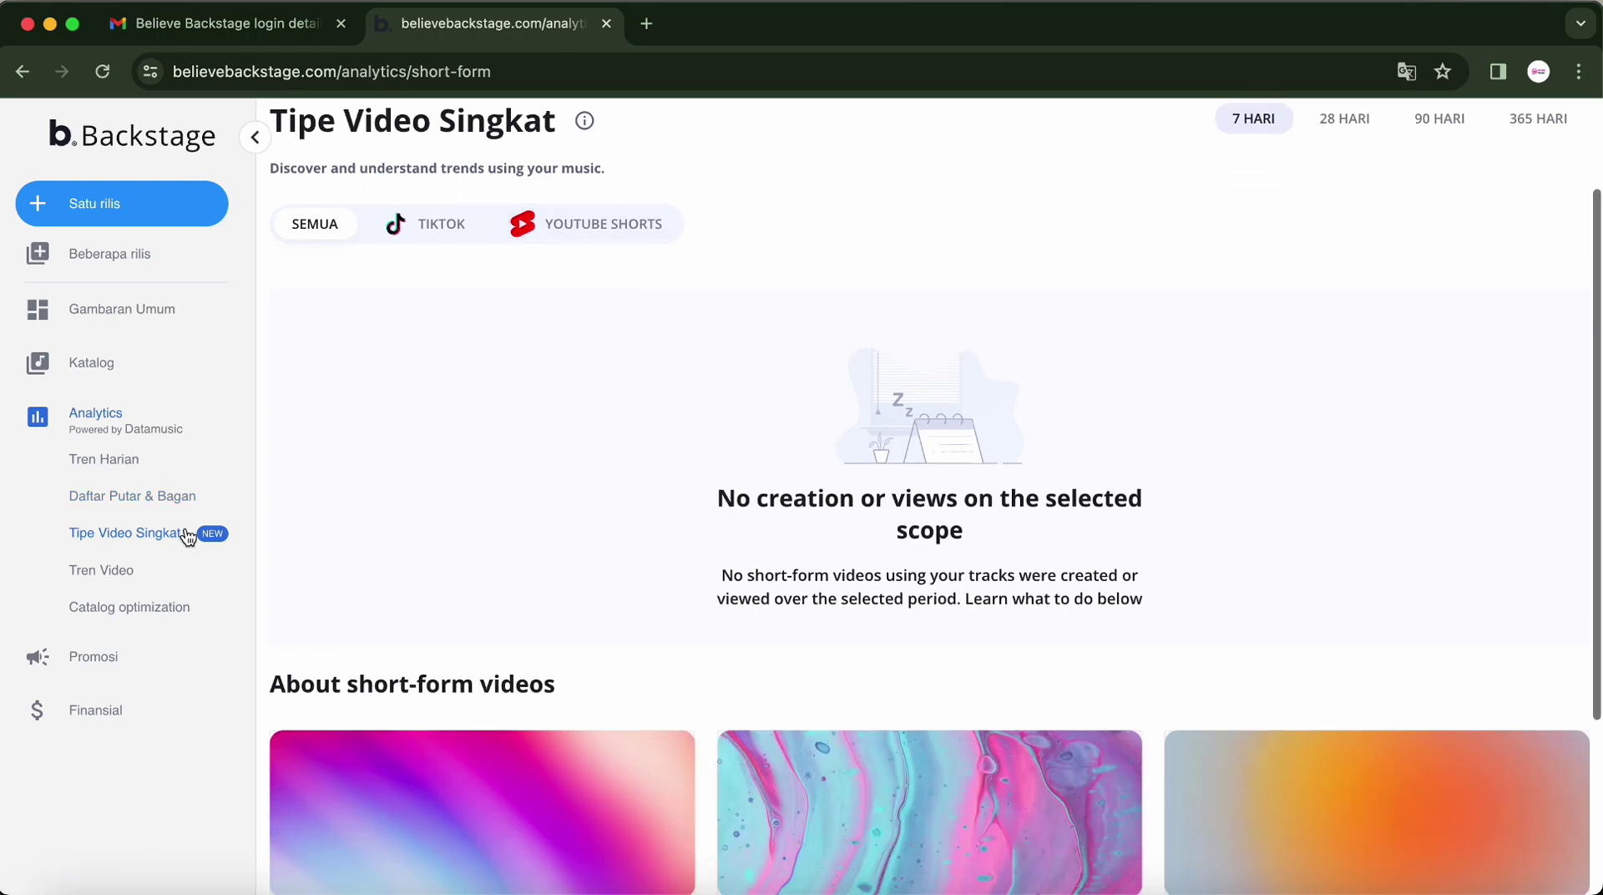
Open Tren Harian under Analytics, accept the Daily Trends notice, and examine the Catalog Performance, Toko and Jenis Produk sections.
left_click(140, 462)
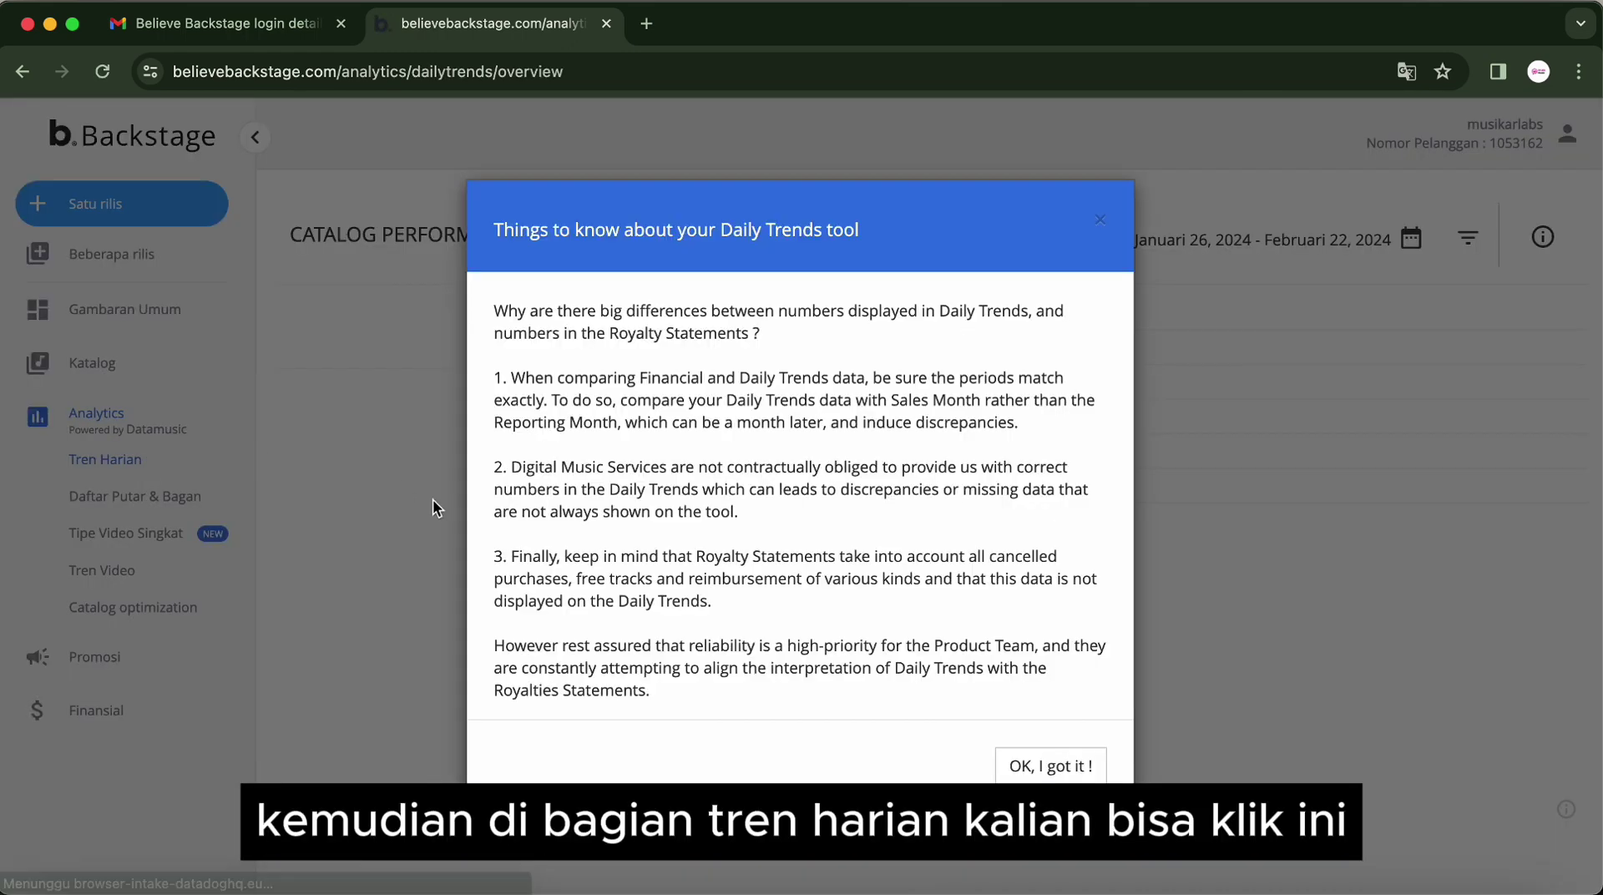
left_click(1016, 762)
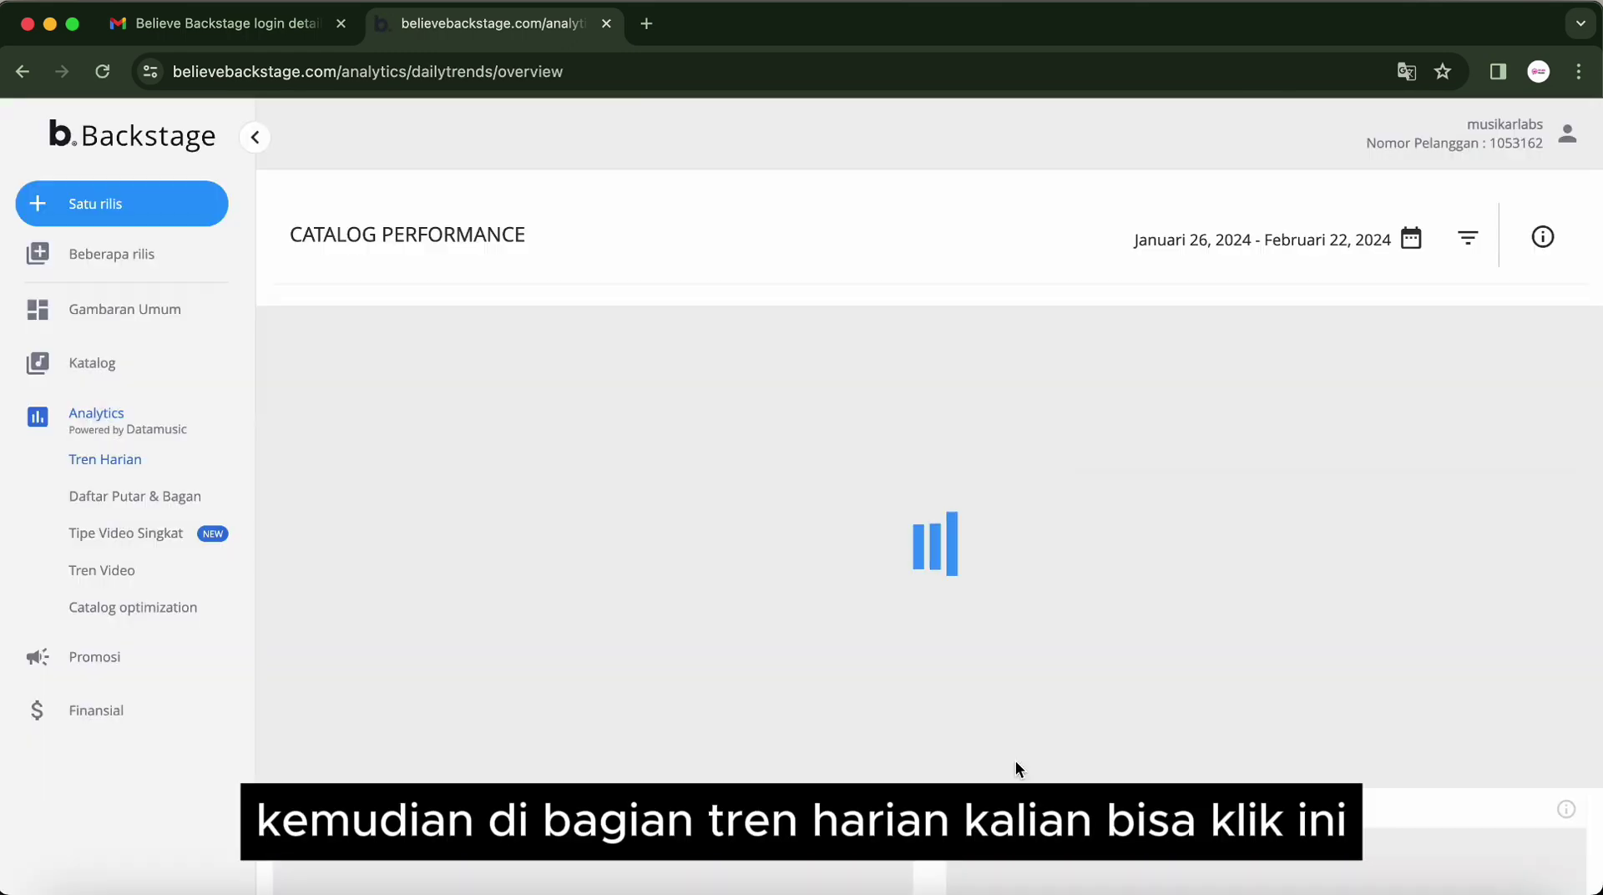
scroll(1016, 760, "down", 5)
scroll(1015, 760, "up", 4)
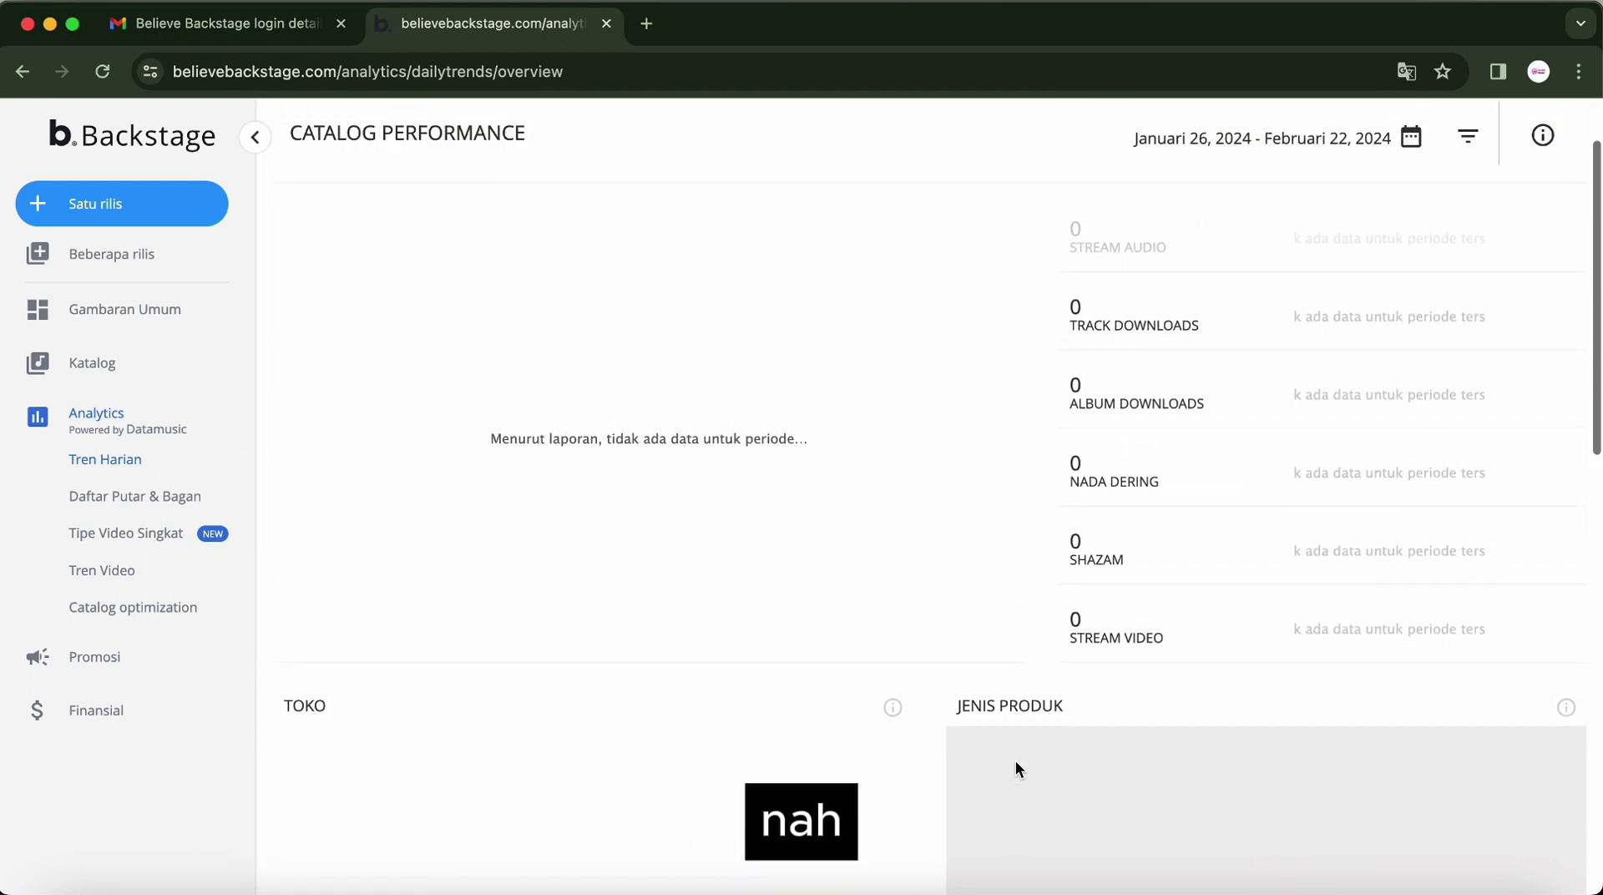
scroll(878, 631, "down", 1)
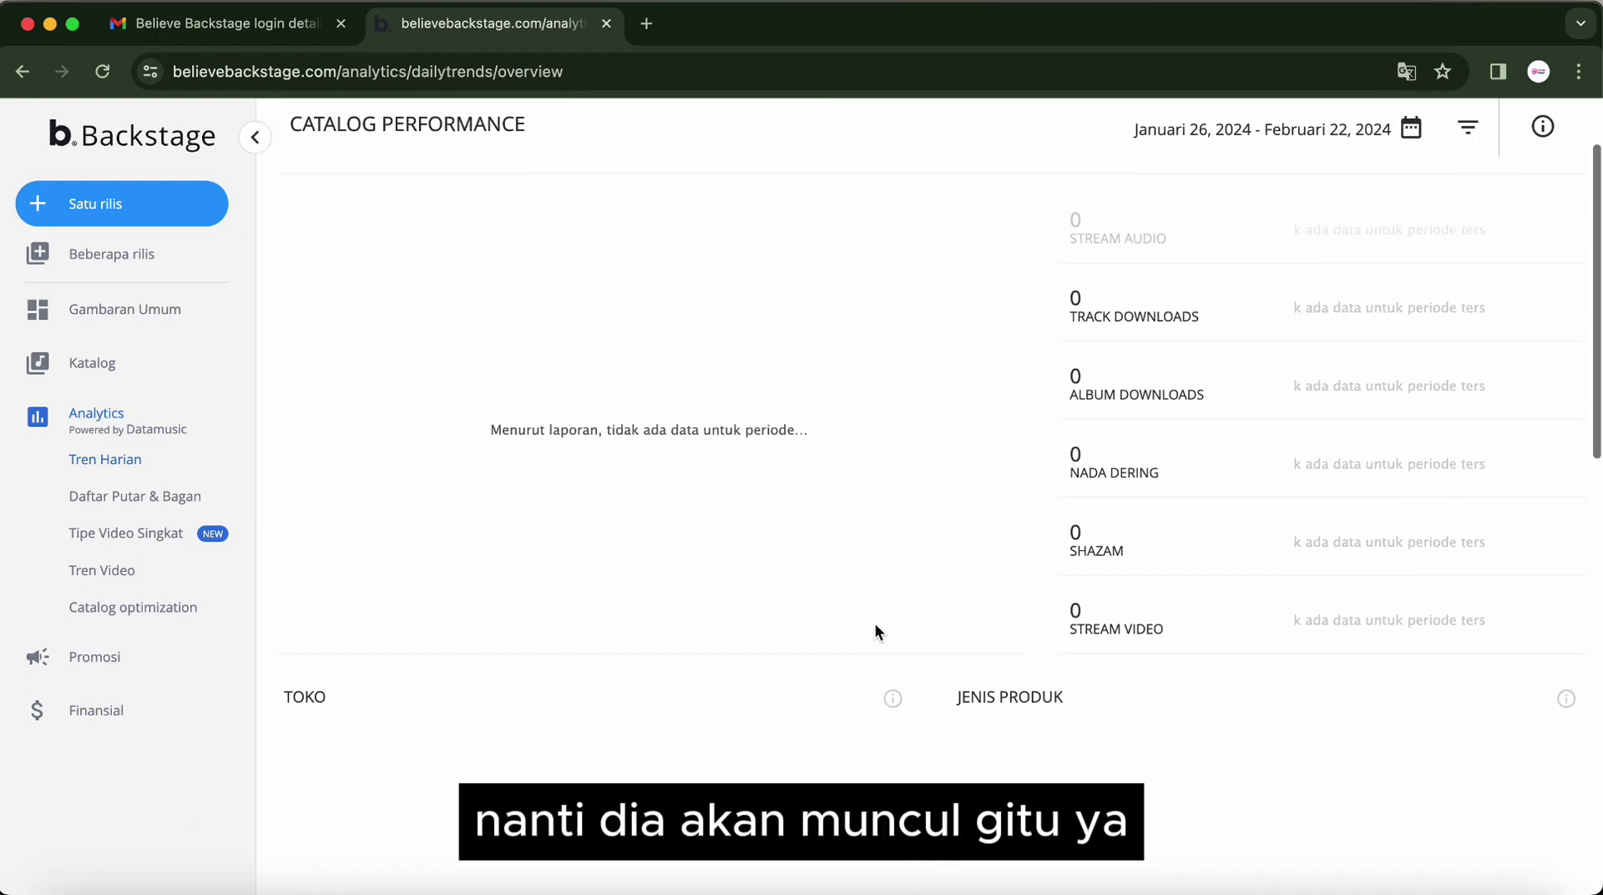
scroll(748, 469, "up", 3)
scroll(777, 860, "down", 3)
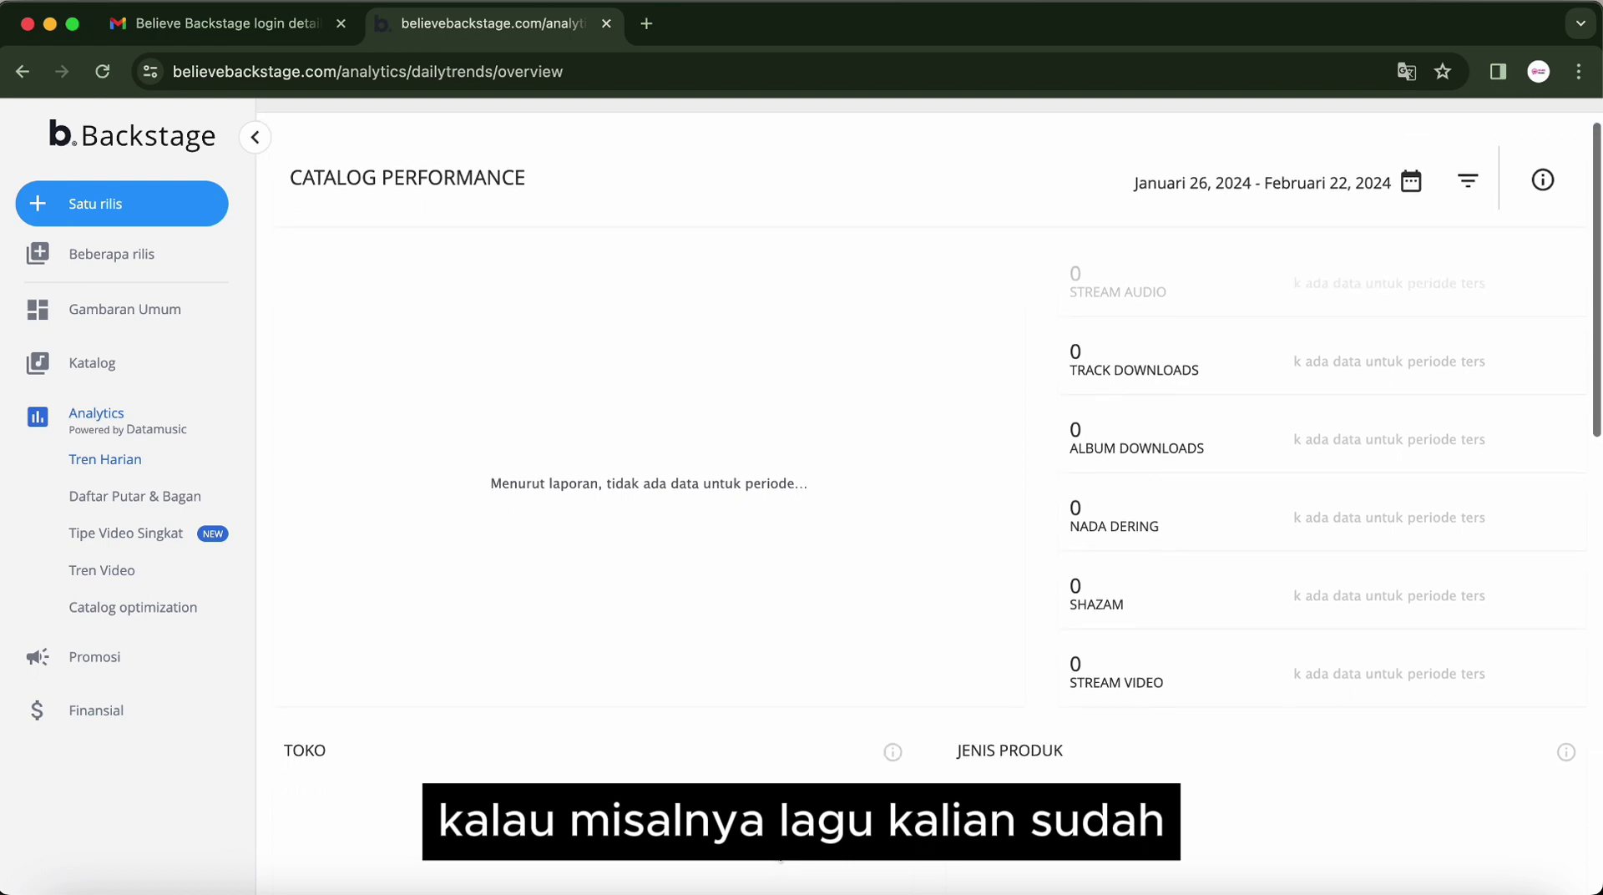
scroll(905, 465, "down", 1)
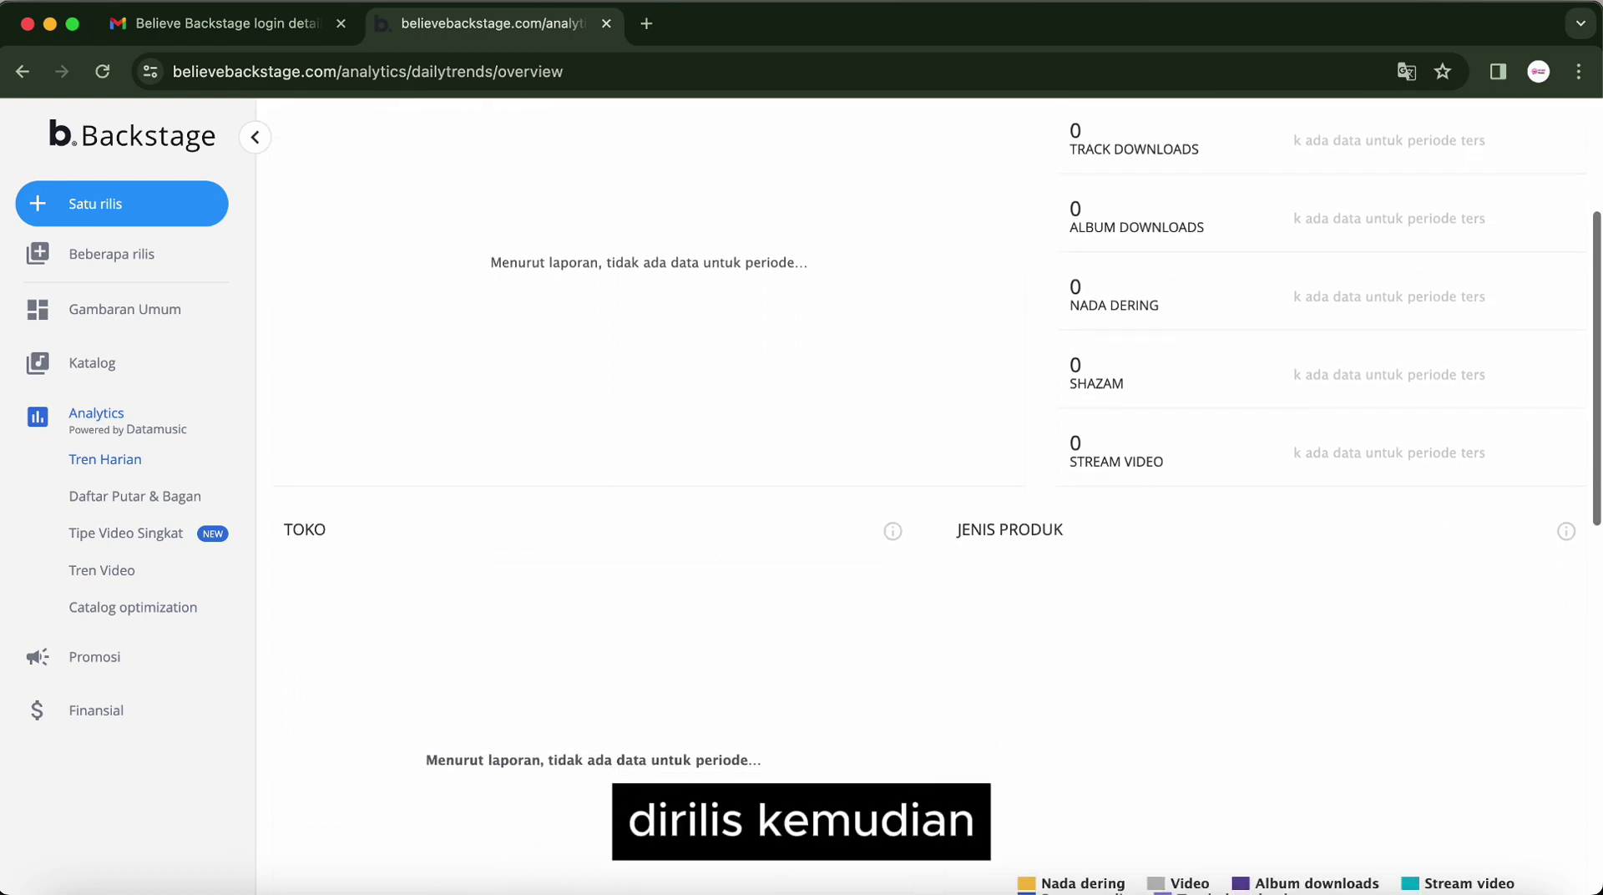
Open the Catalog optimization page under Analytics and look over its Spotify Discovery Mode content.
left_click(113, 571)
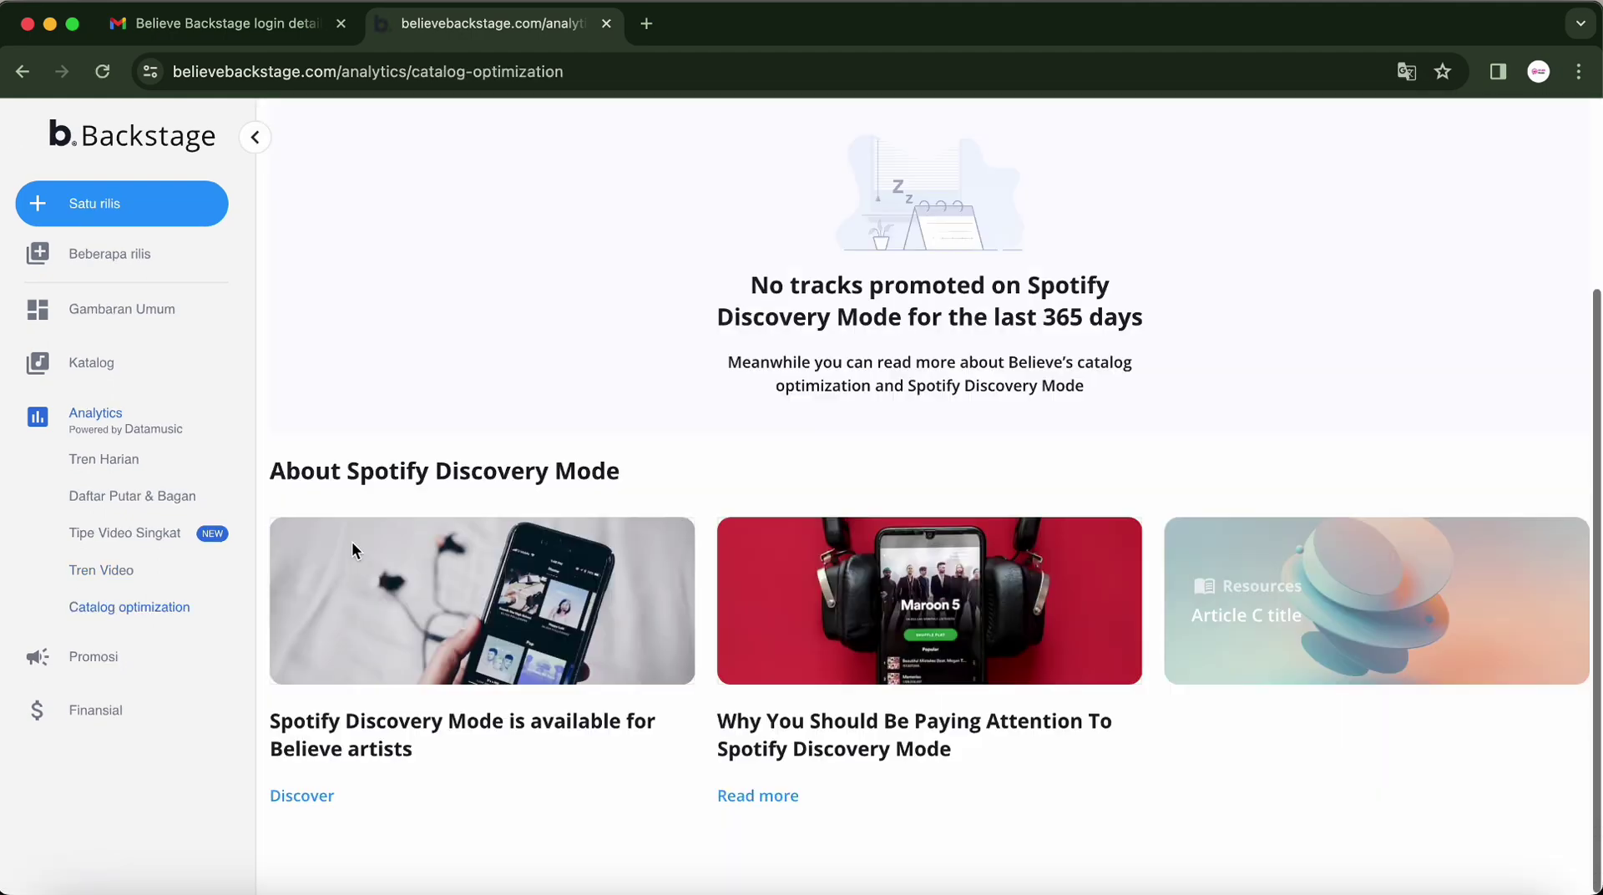
scroll(351, 544, "up", 3)
scroll(348, 543, "down", 1)
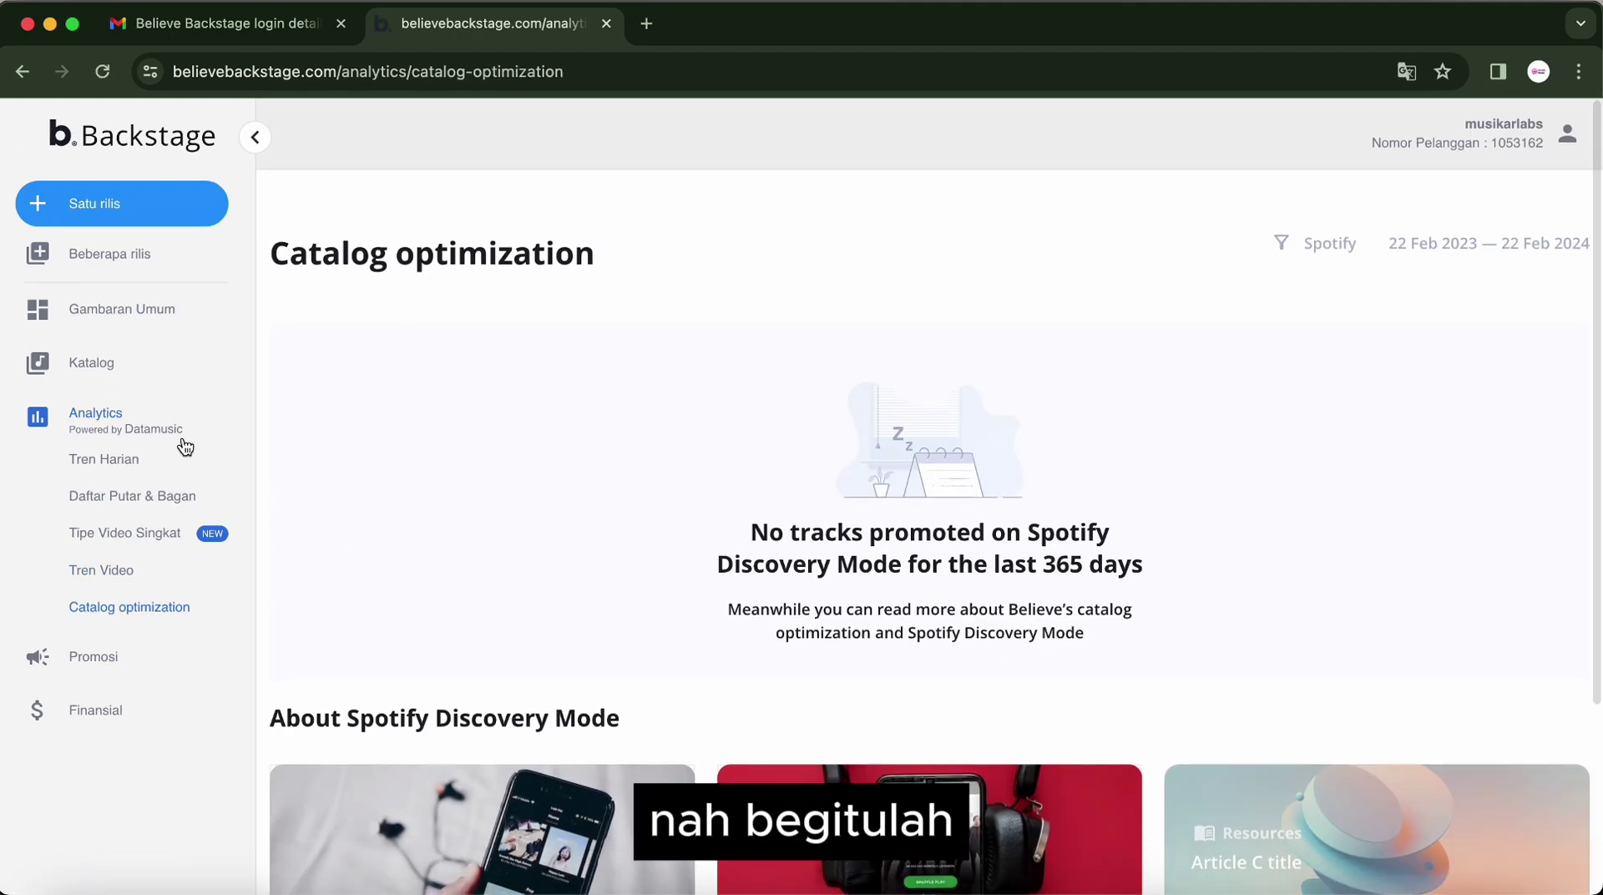
Reopen Tren Harian, accepting its Daily Trends notice, and return to the Rilis list in the catalog.
left_click(116, 469)
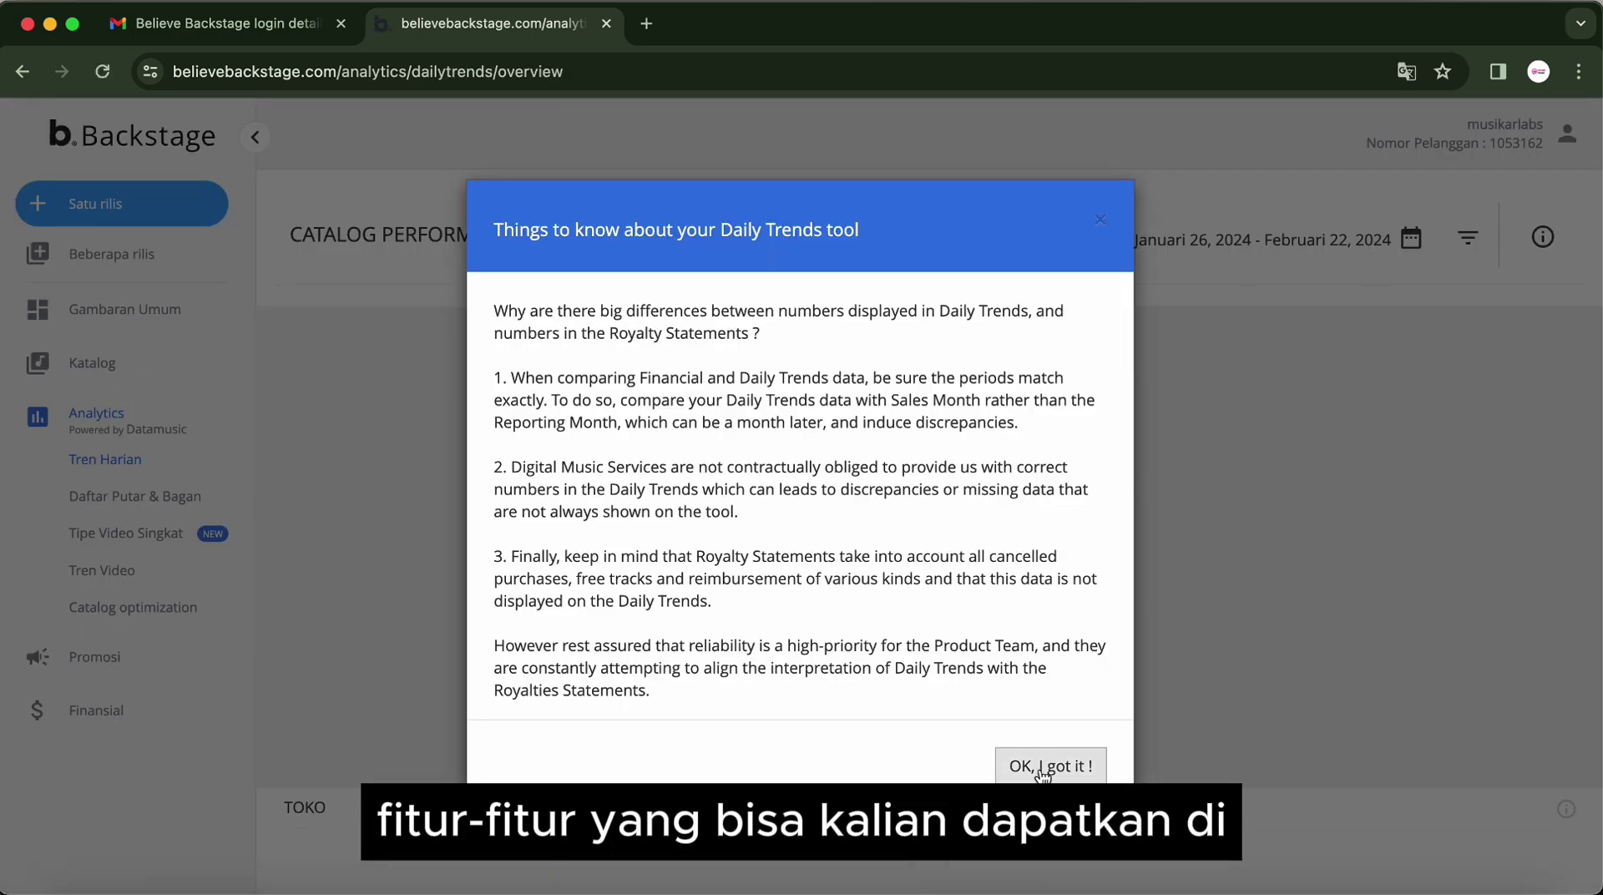
left_click(1041, 768)
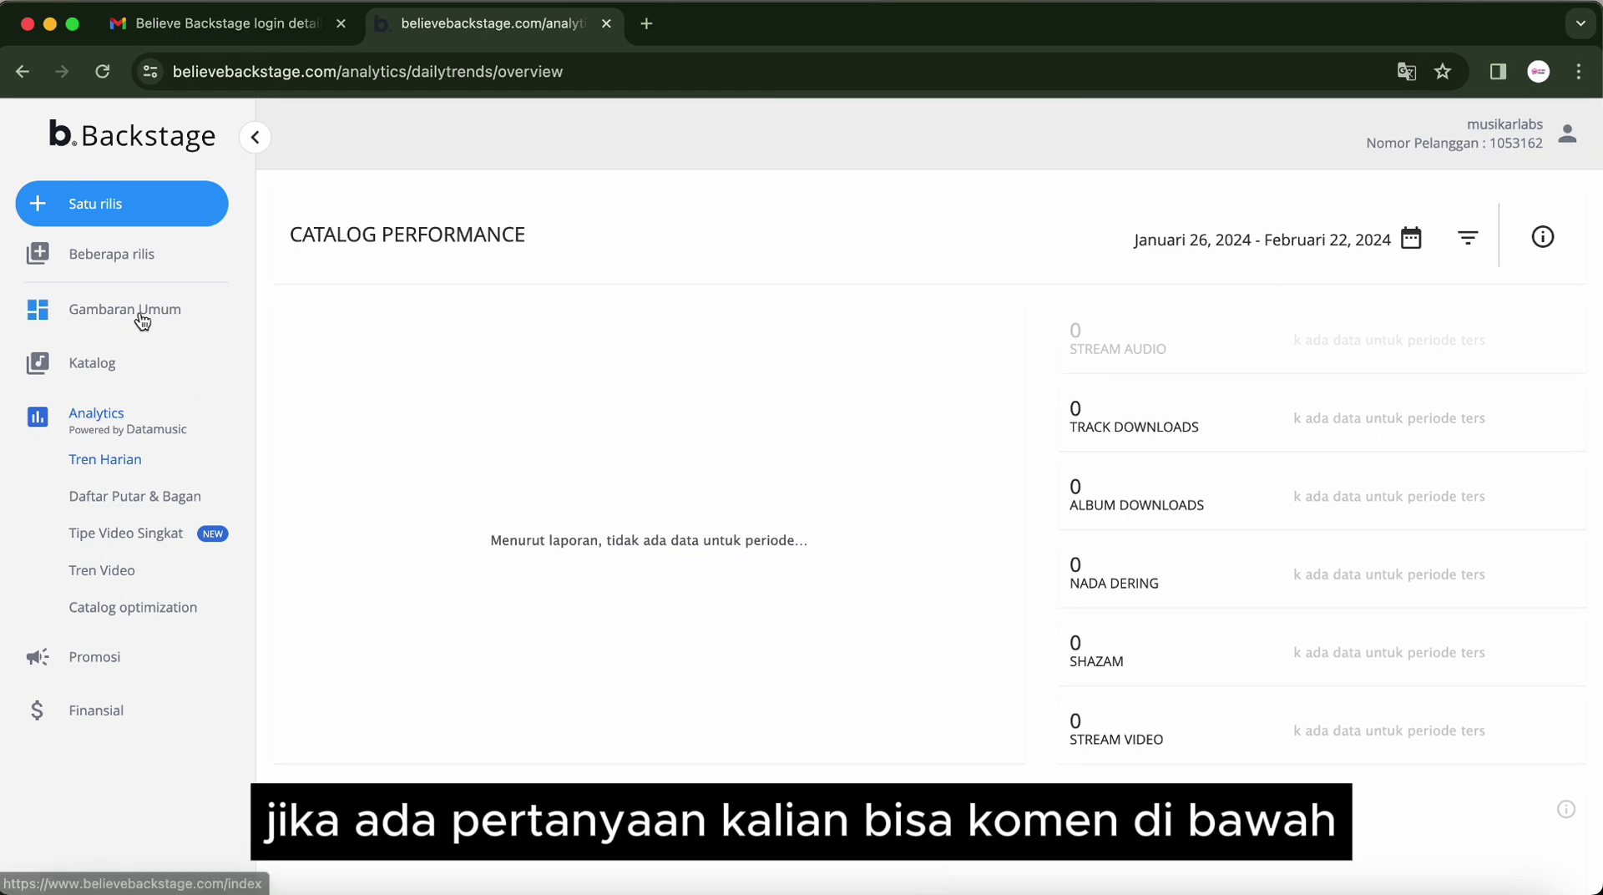
left_click(135, 361)
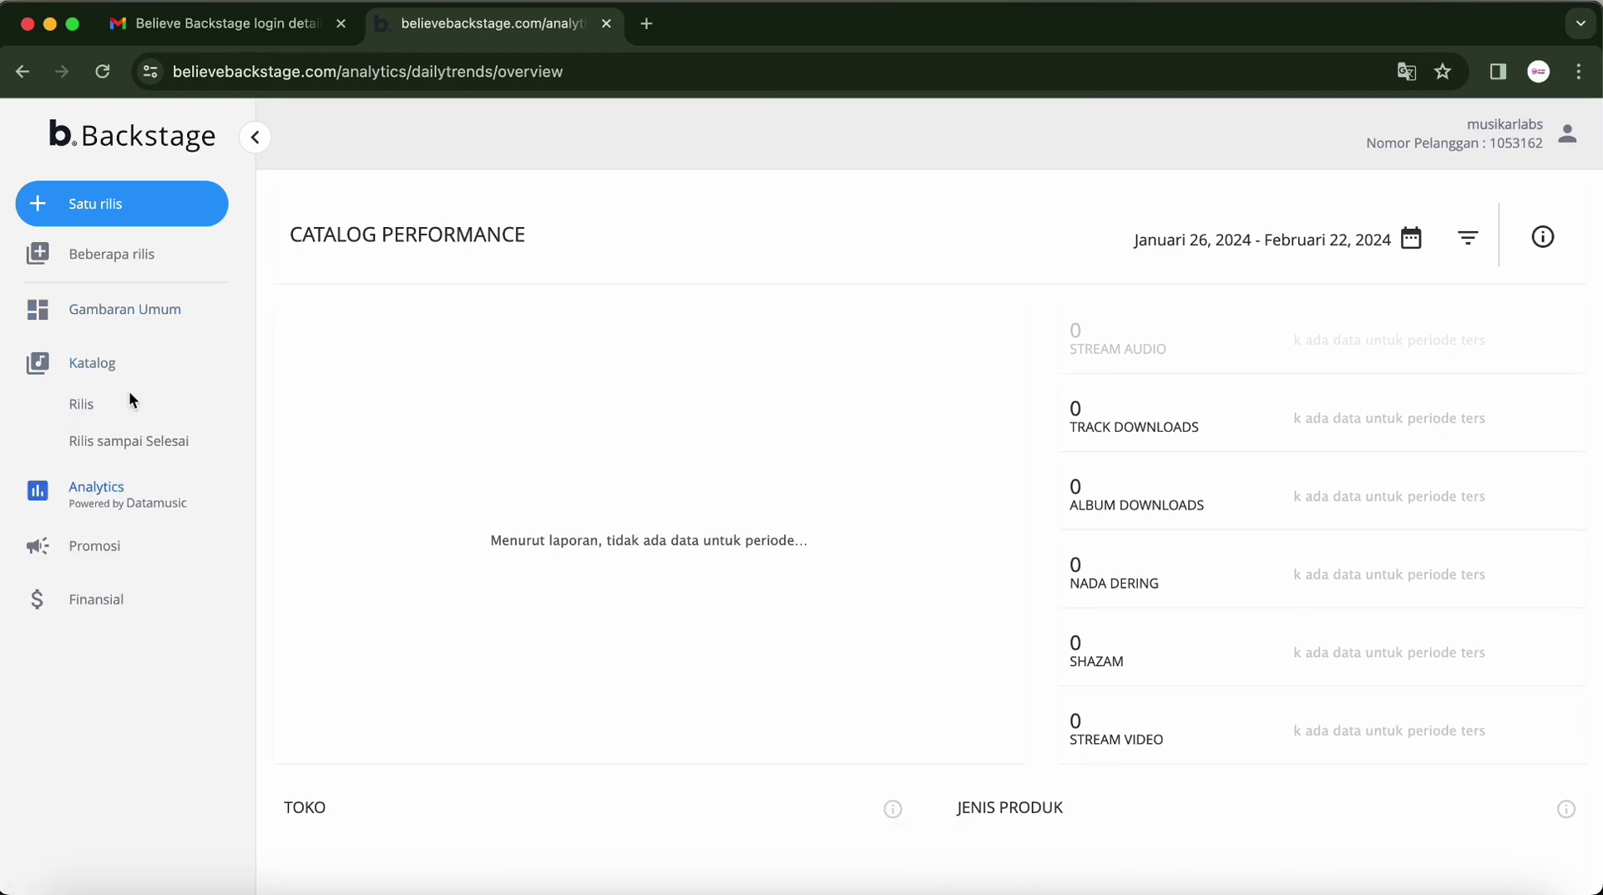
left_click(128, 391)
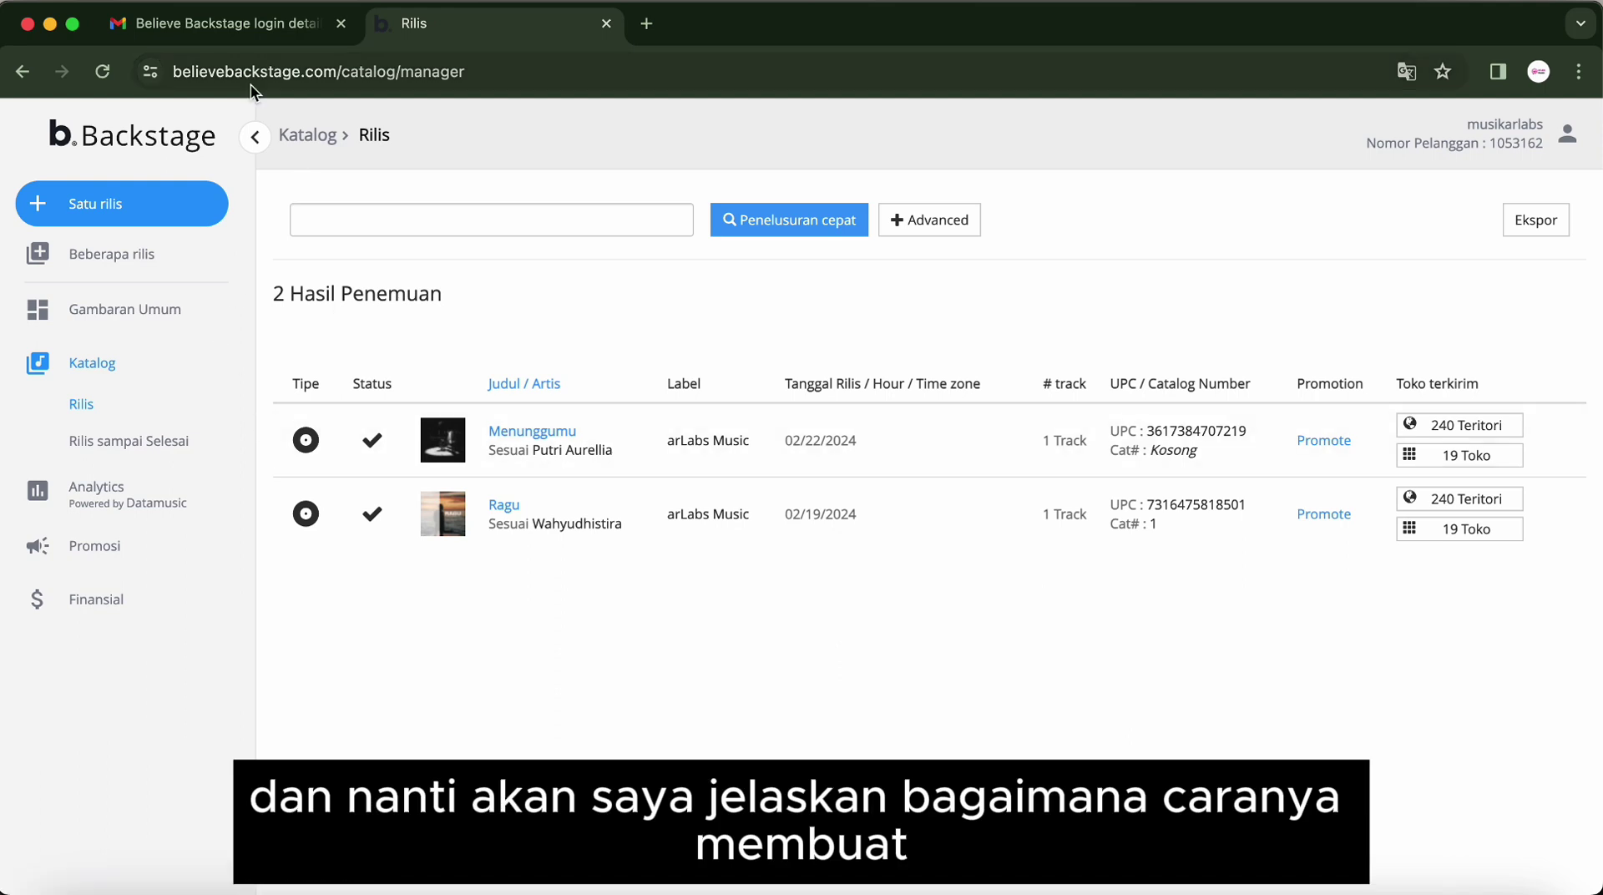